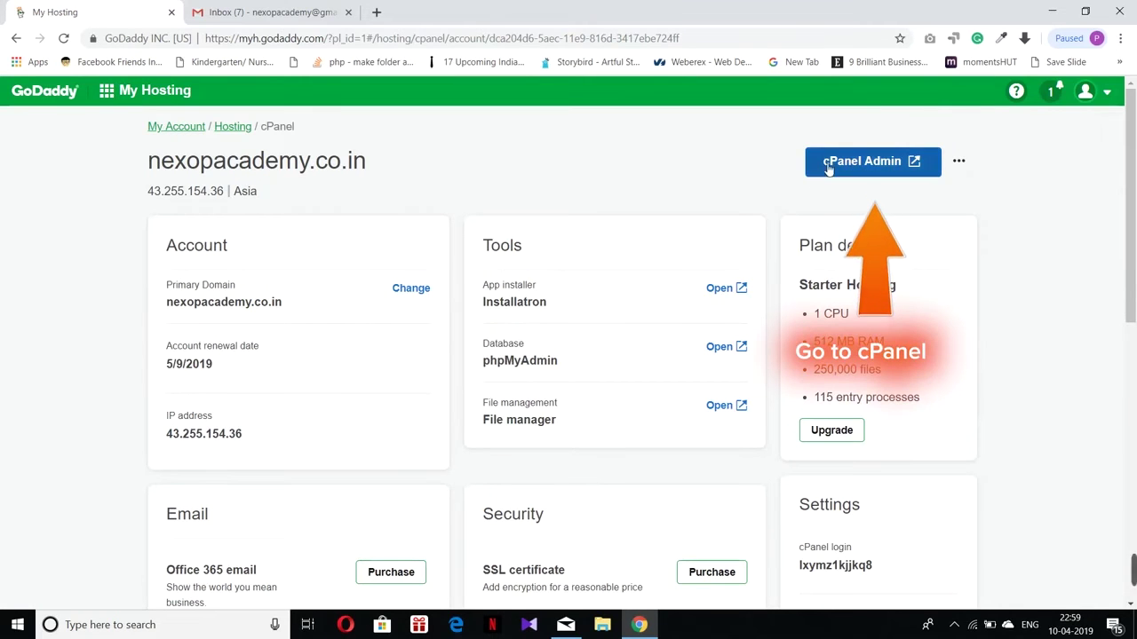
Step: Launch cPanel Admin for the nexopacademy.co.in hosting account from GoDaddy My Hosting
click(878, 169)
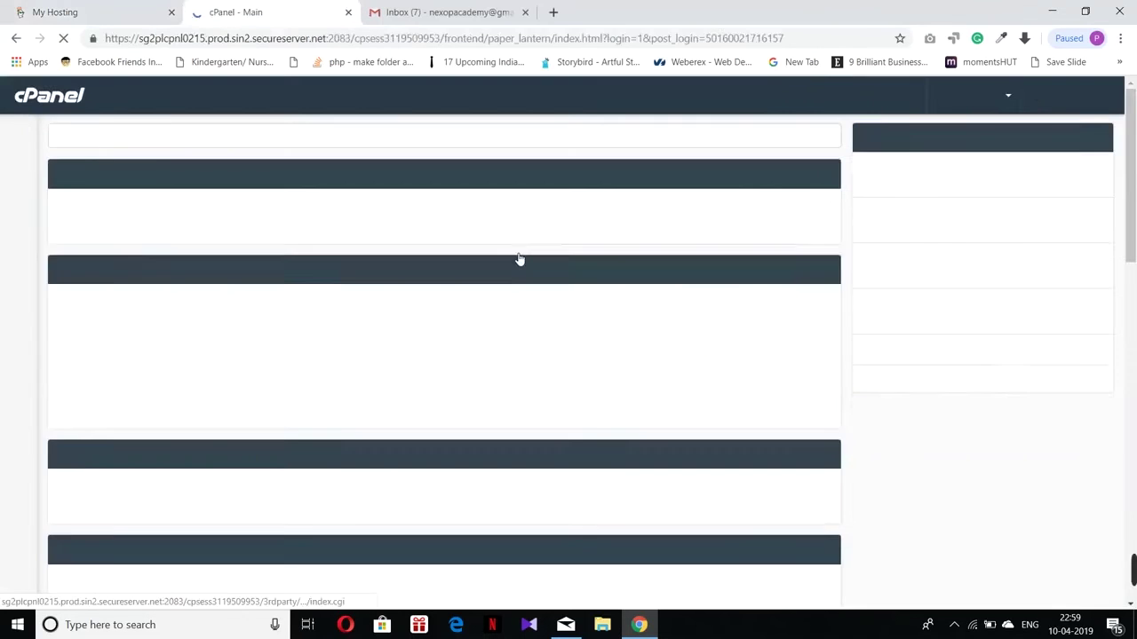
Step: Go to the Email section of the cPanel dashboard and open Email Accounts
scroll(295, 331, down, 1)
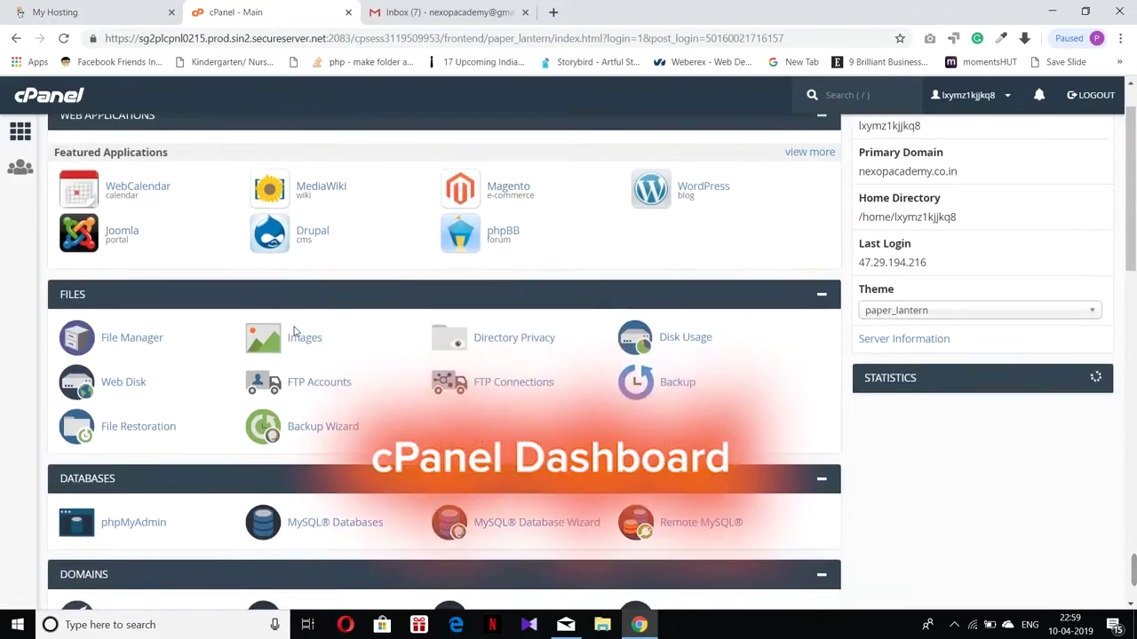
scroll(295, 332, down, 5)
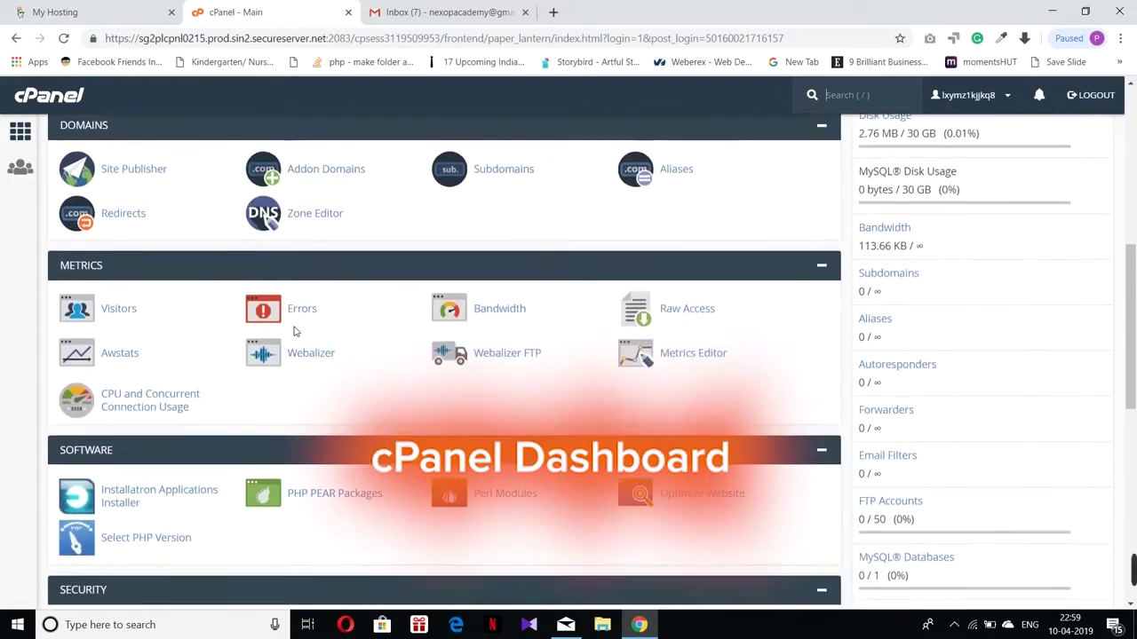
scroll(295, 331, down, 2)
scroll(293, 328, up, 6)
scroll(294, 327, down, 8)
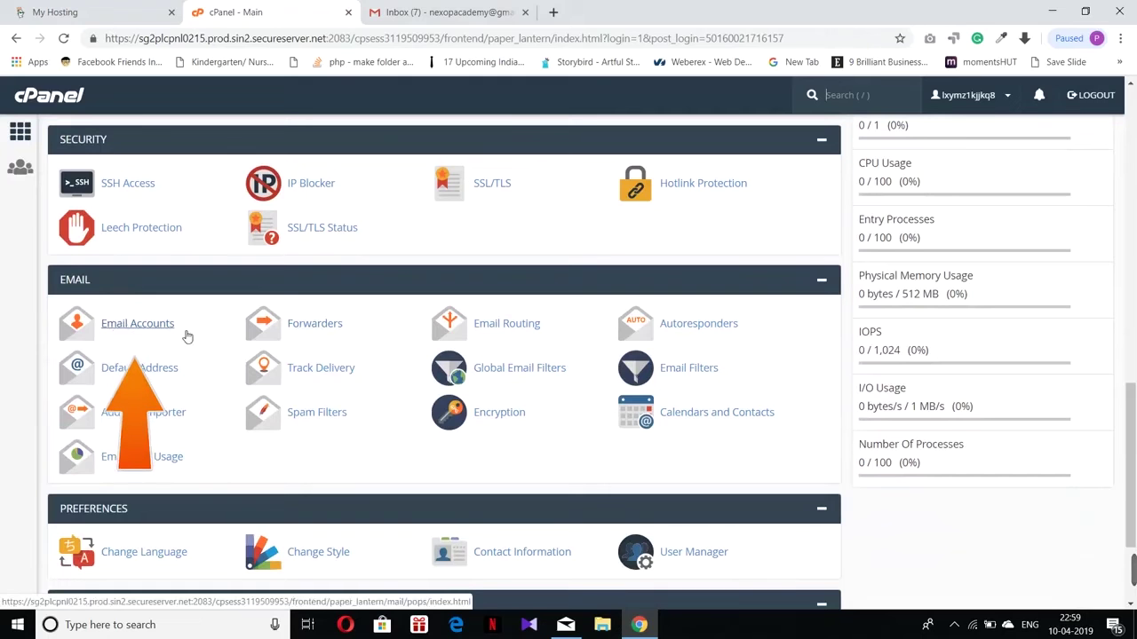
click(138, 325)
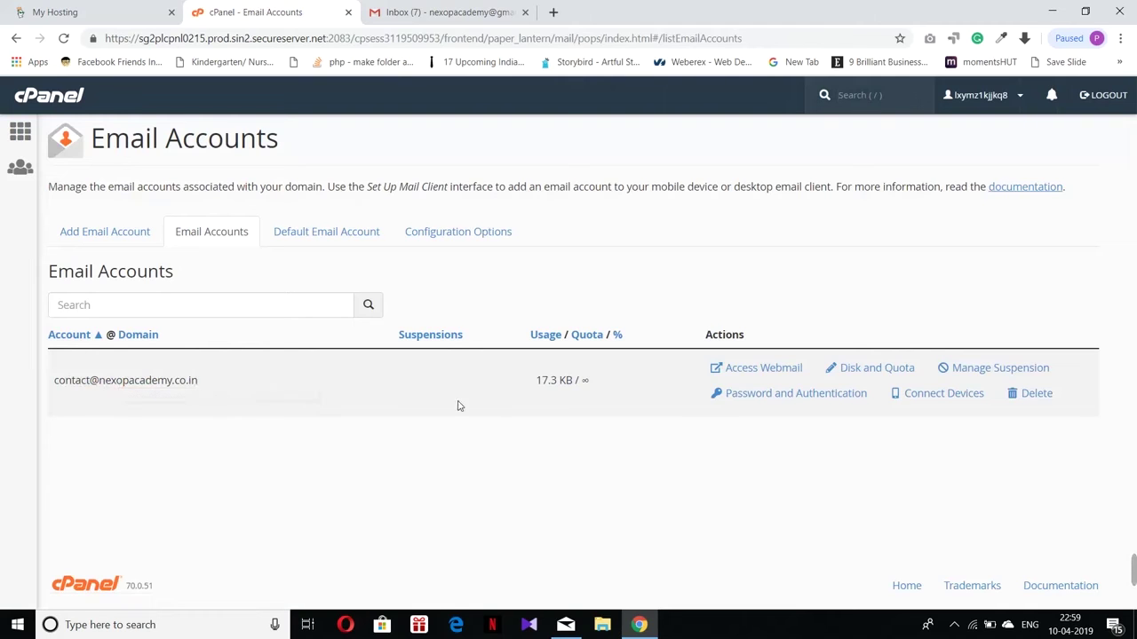
Step: On the Add Email Account form, enter username info and type the mailbox password twice
click(120, 237)
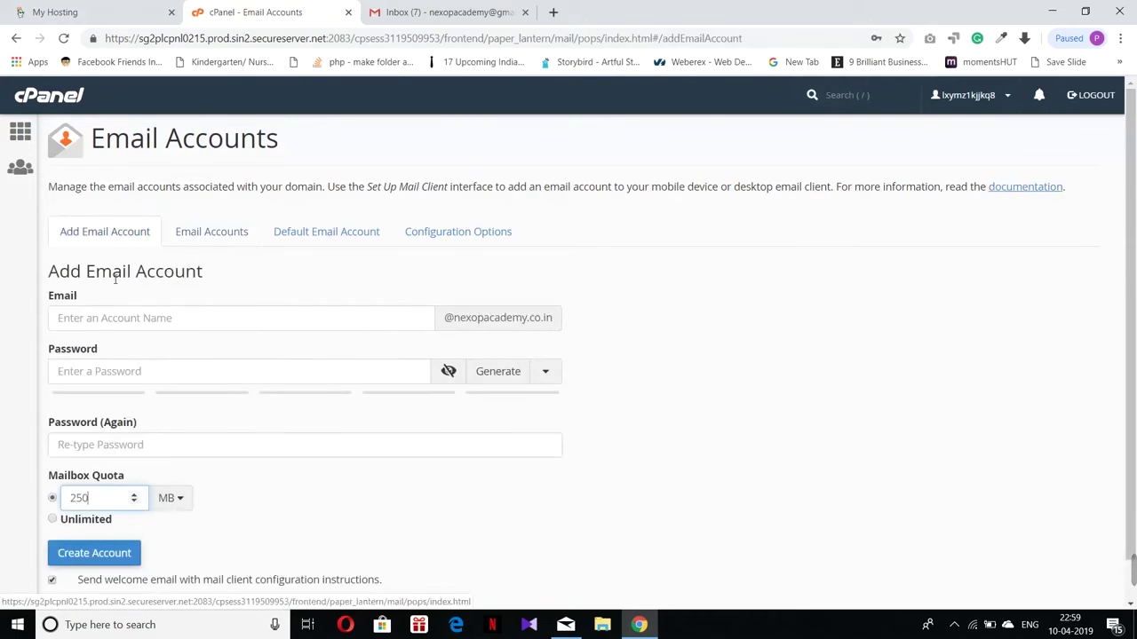
click(103, 317)
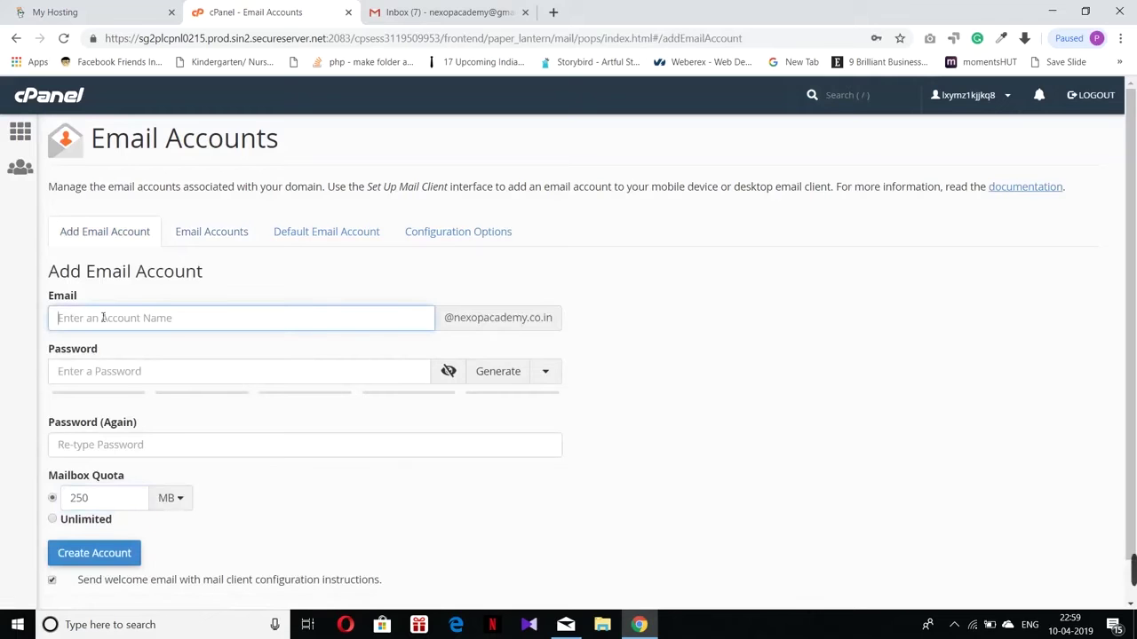
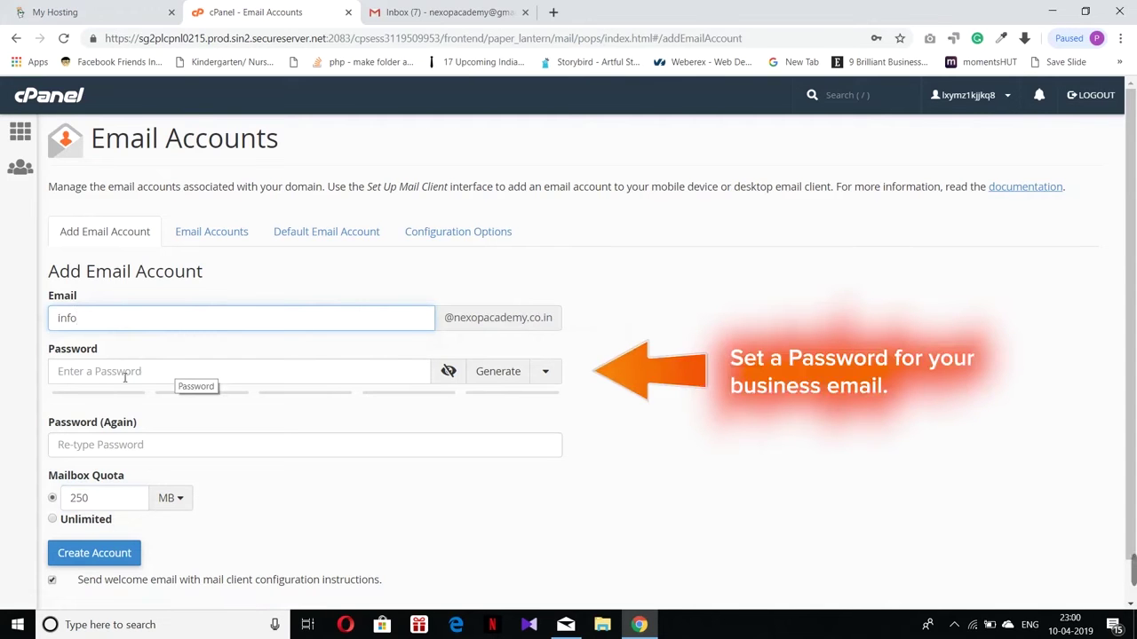
click(125, 372)
text(***)
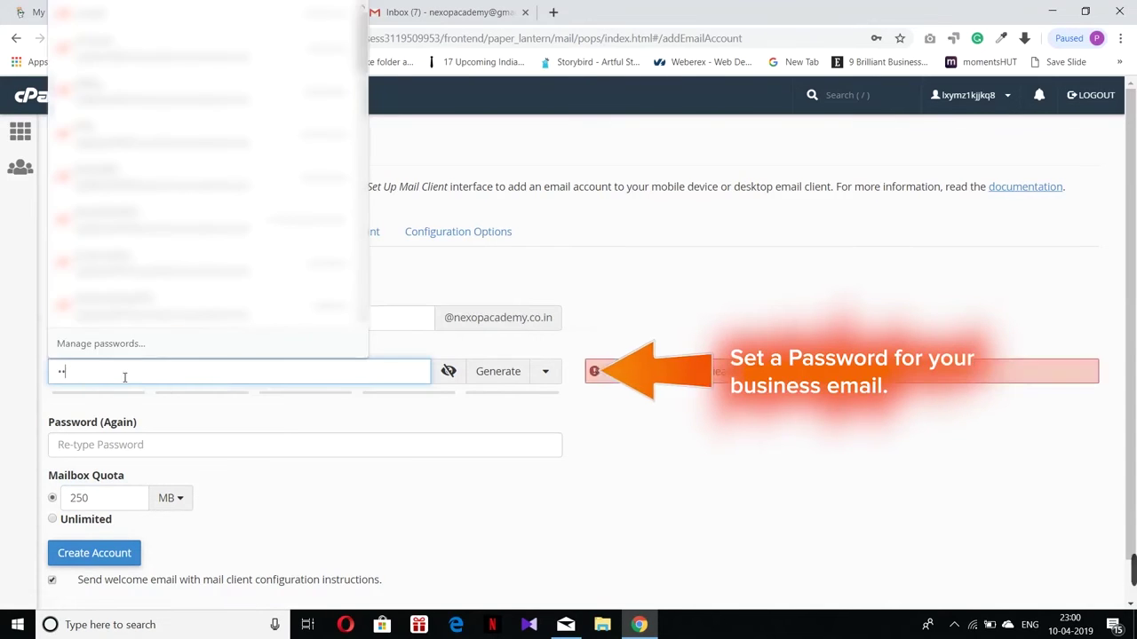
text(********)
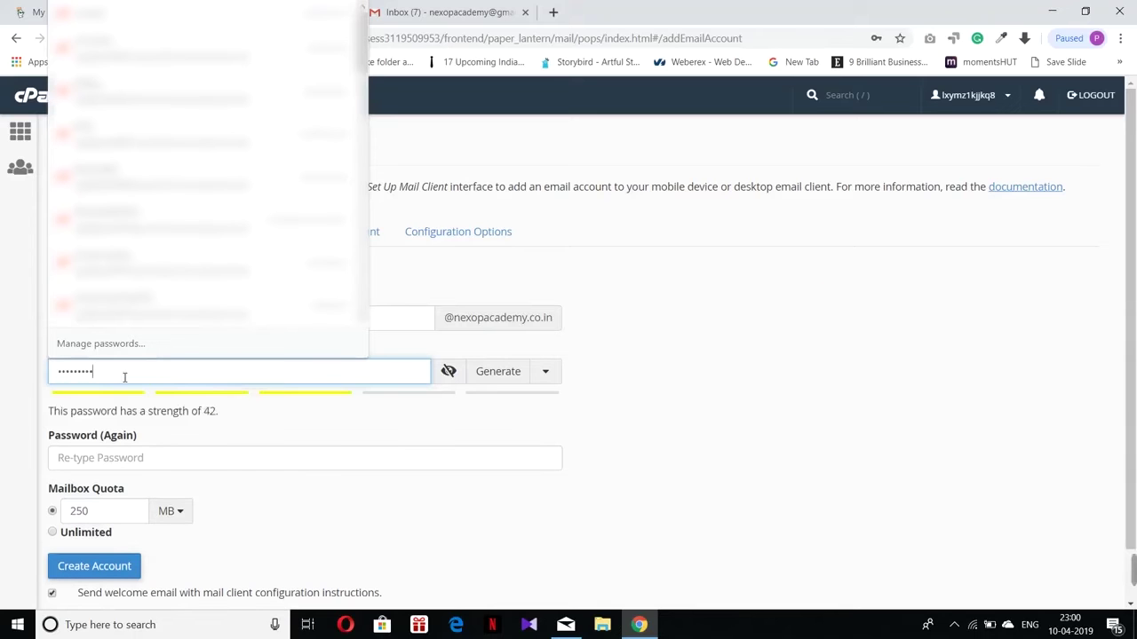
click(754, 328)
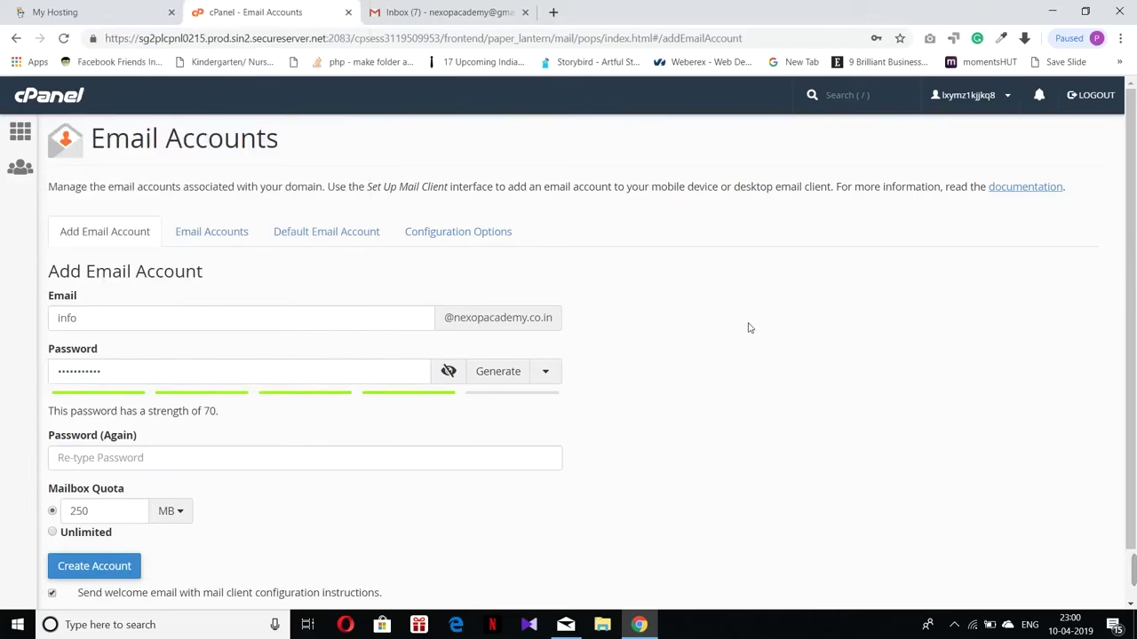
click(78, 459)
text(**)
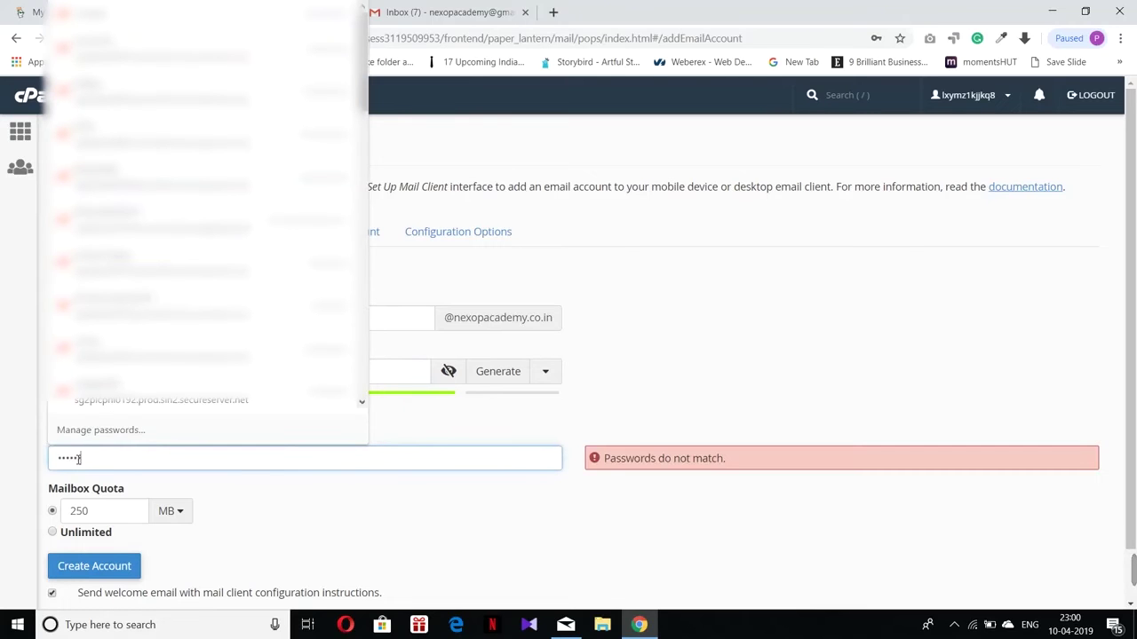
text(*)
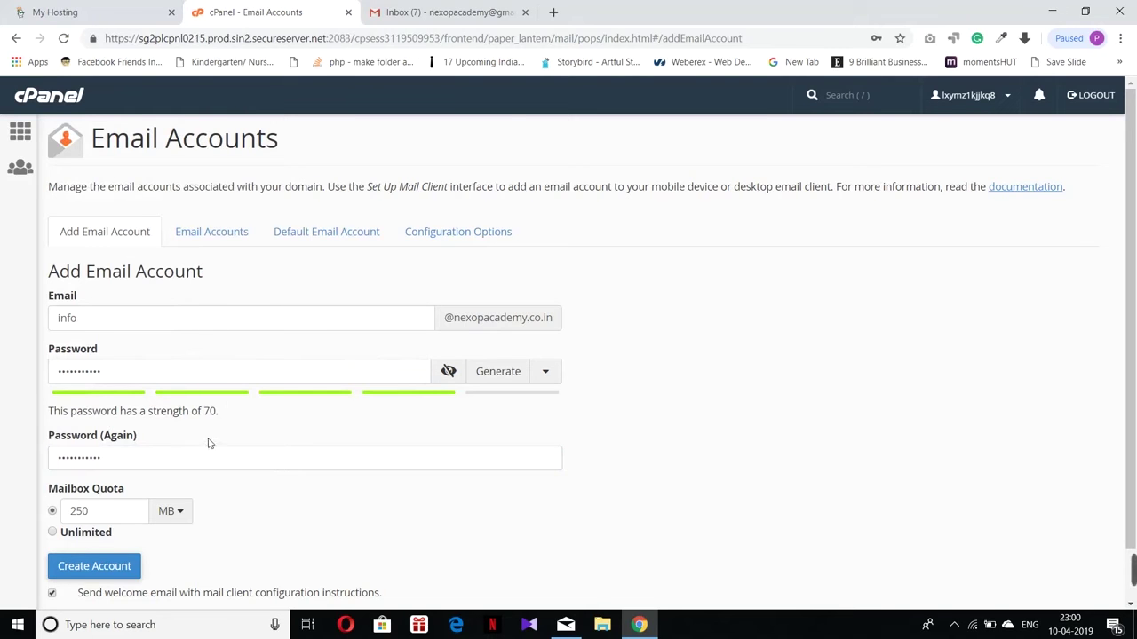
scroll(108, 433, down, 1)
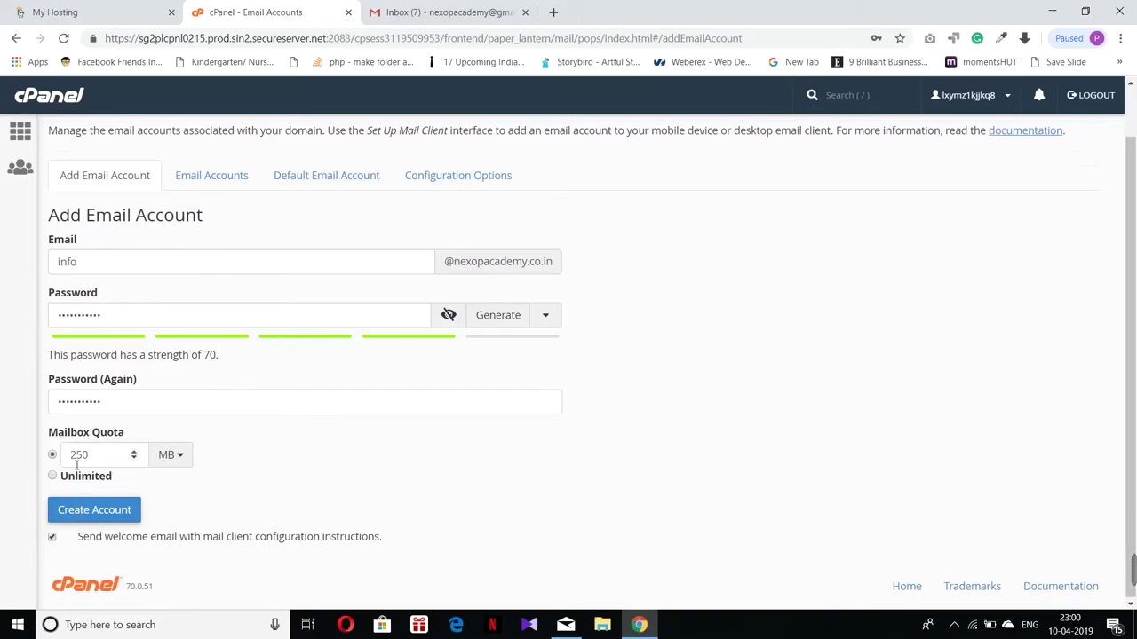
Step: Set the mailbox quota to Unlimited and create the info account
click(134, 454)
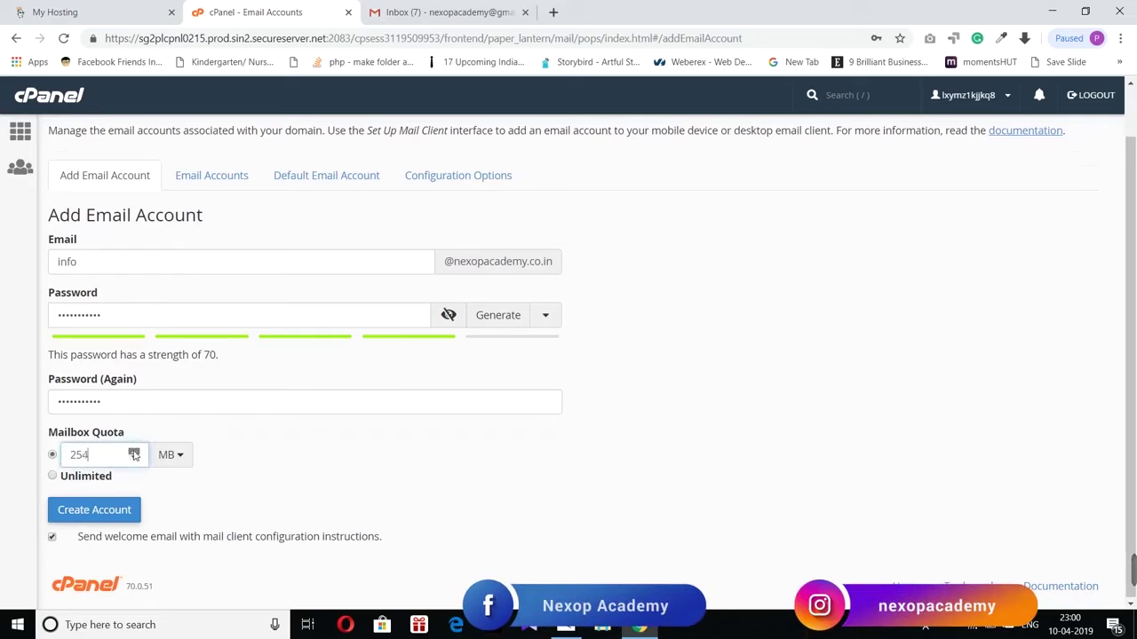
click(134, 452)
click(134, 452)
click(134, 452)
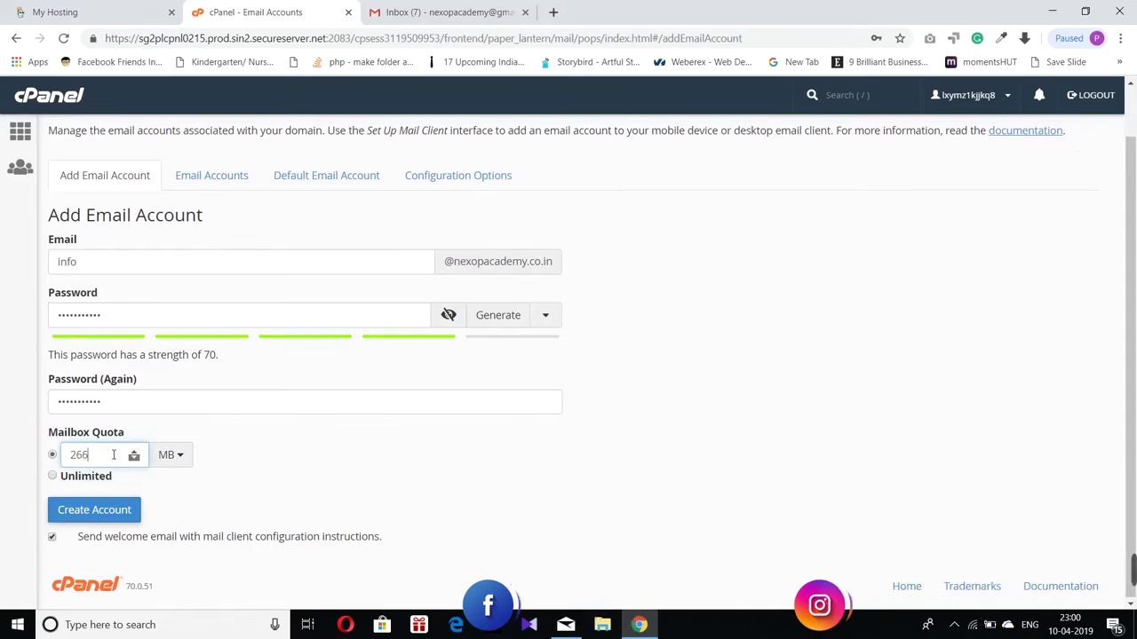
click(134, 453)
click(134, 452)
click(134, 452)
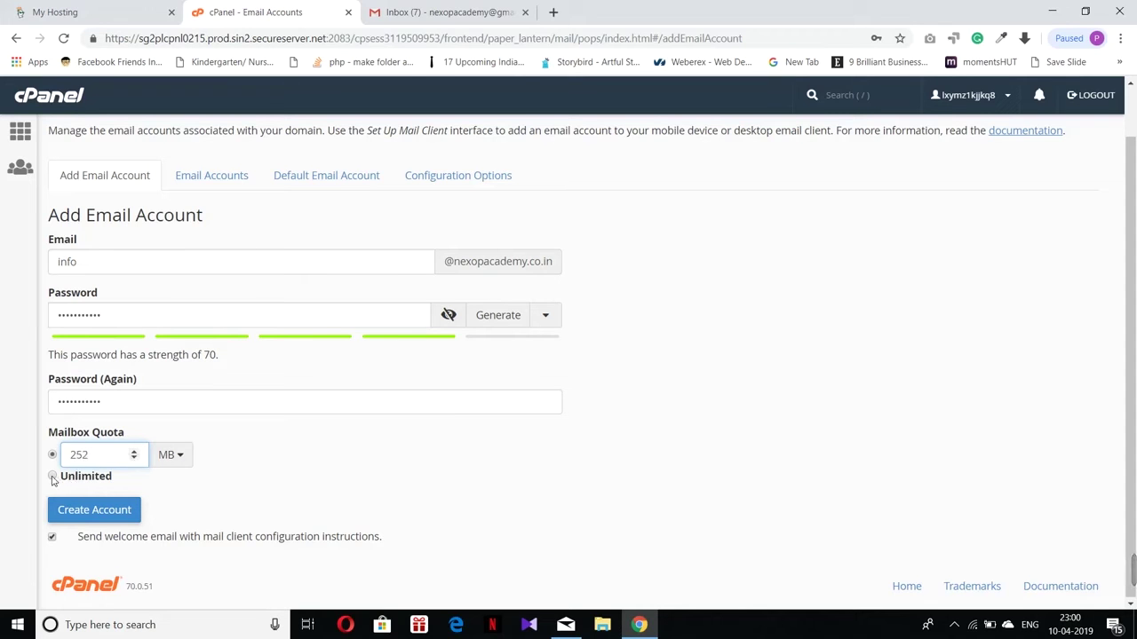
click(52, 477)
click(88, 516)
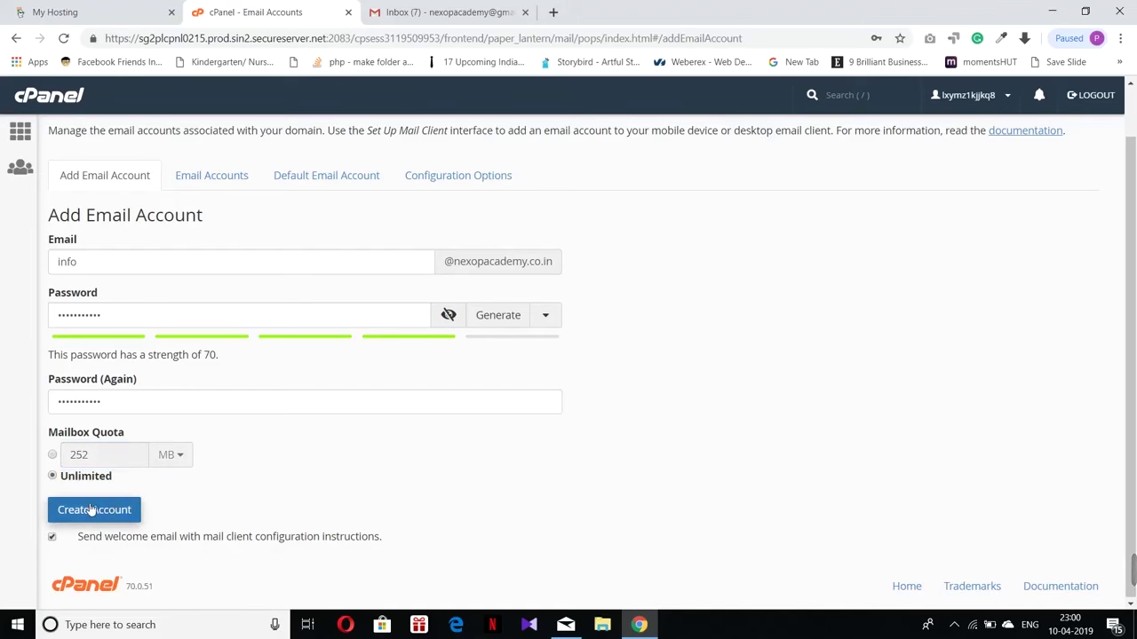
click(91, 510)
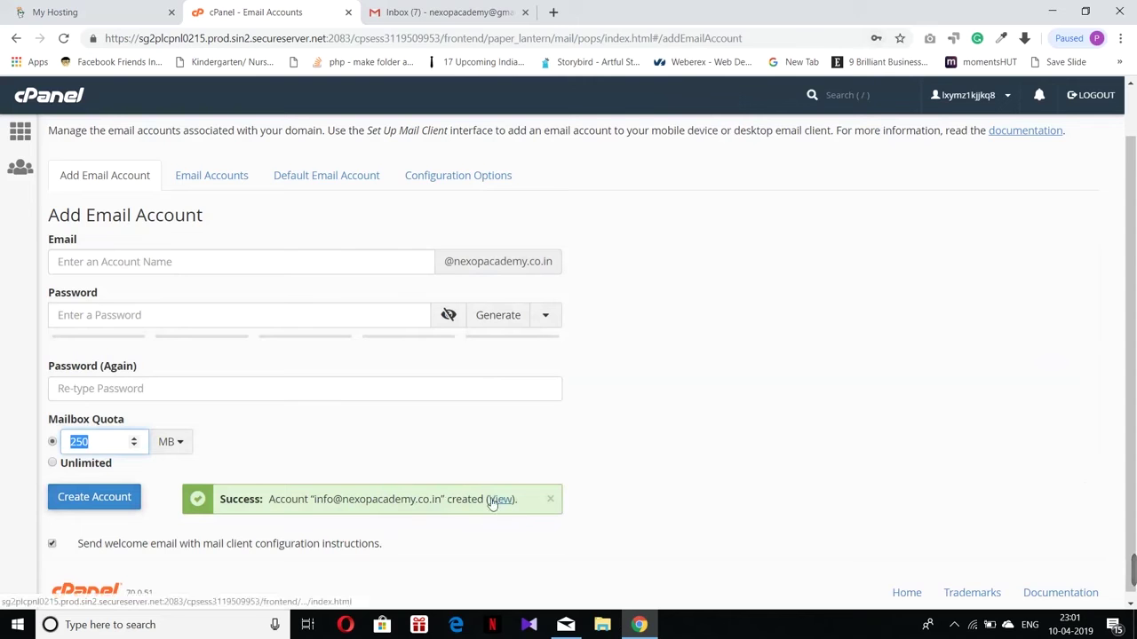
Step: View the Email Accounts list showing the info and contact mailboxes
click(213, 175)
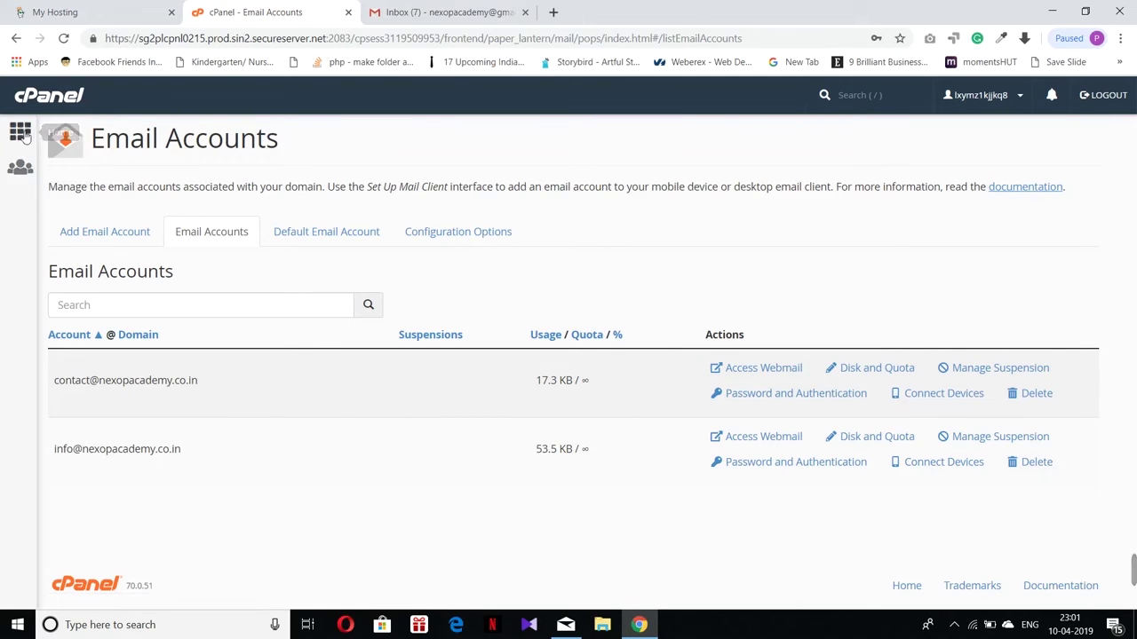
click(25, 134)
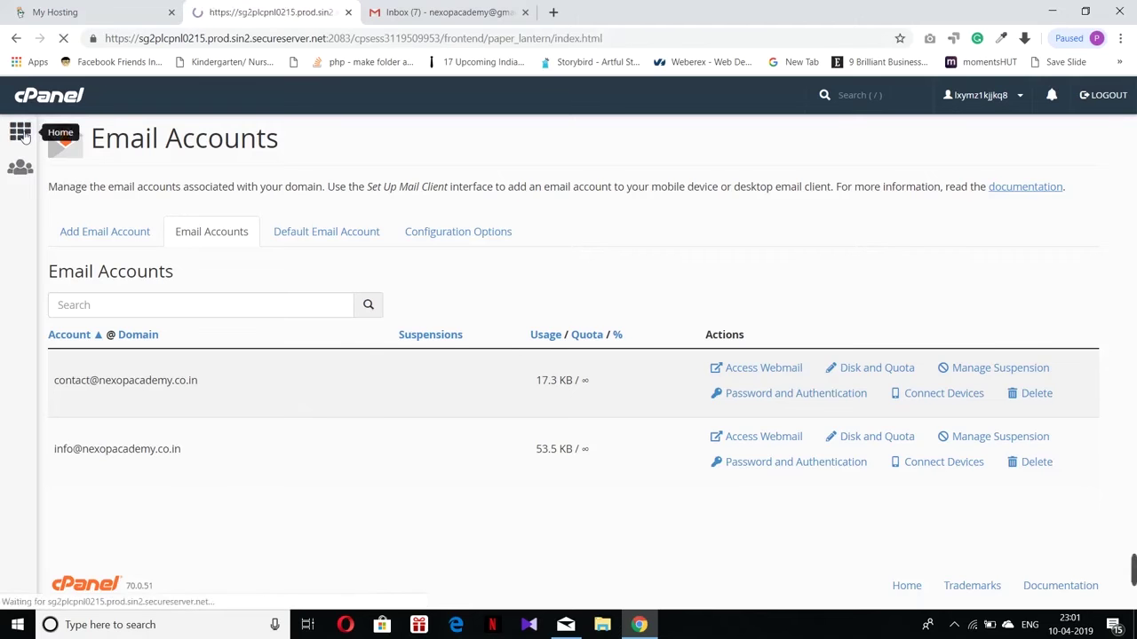
scroll(379, 338, down, 1)
scroll(379, 337, down, 10)
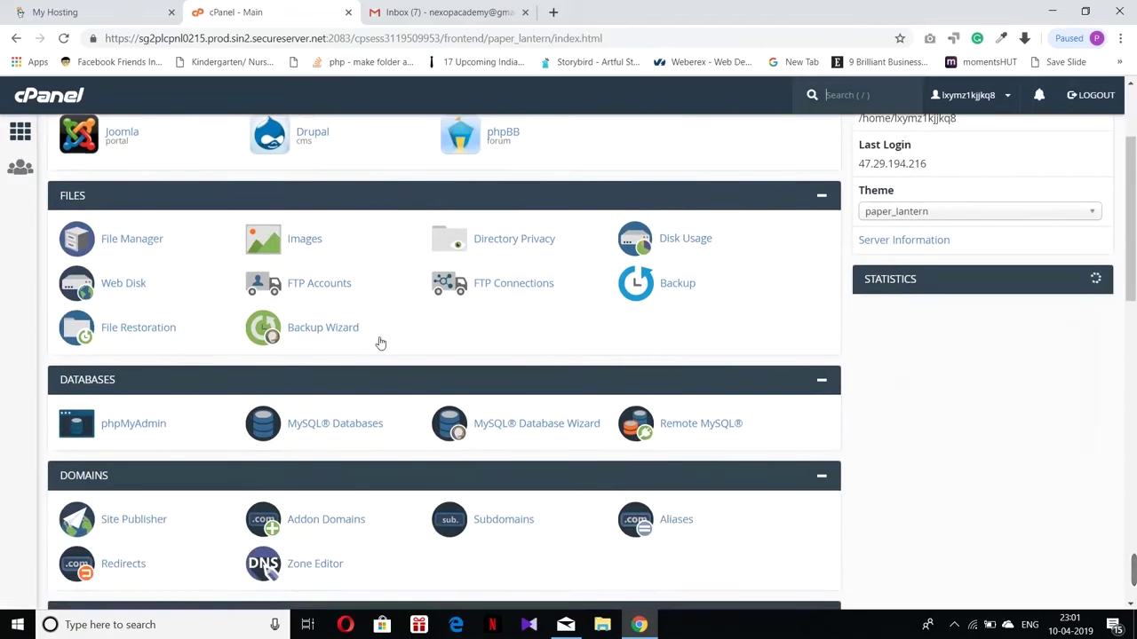
scroll(380, 343, down, 1)
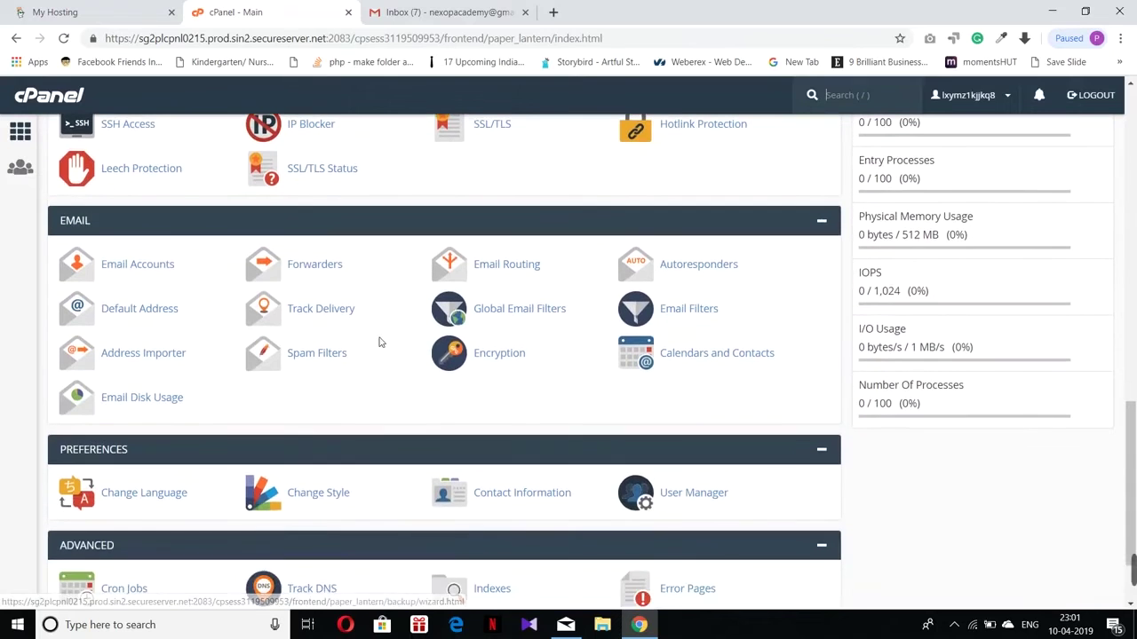
click(135, 267)
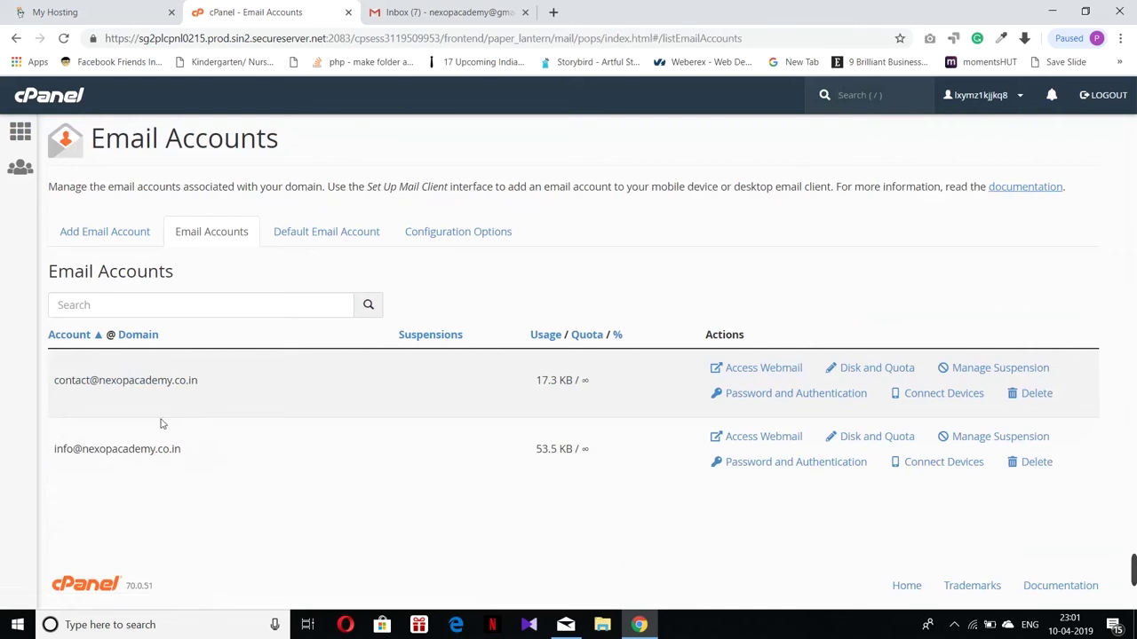
Step: Open webmail for the info mailbox, set Horde as default, and enter it
click(732, 437)
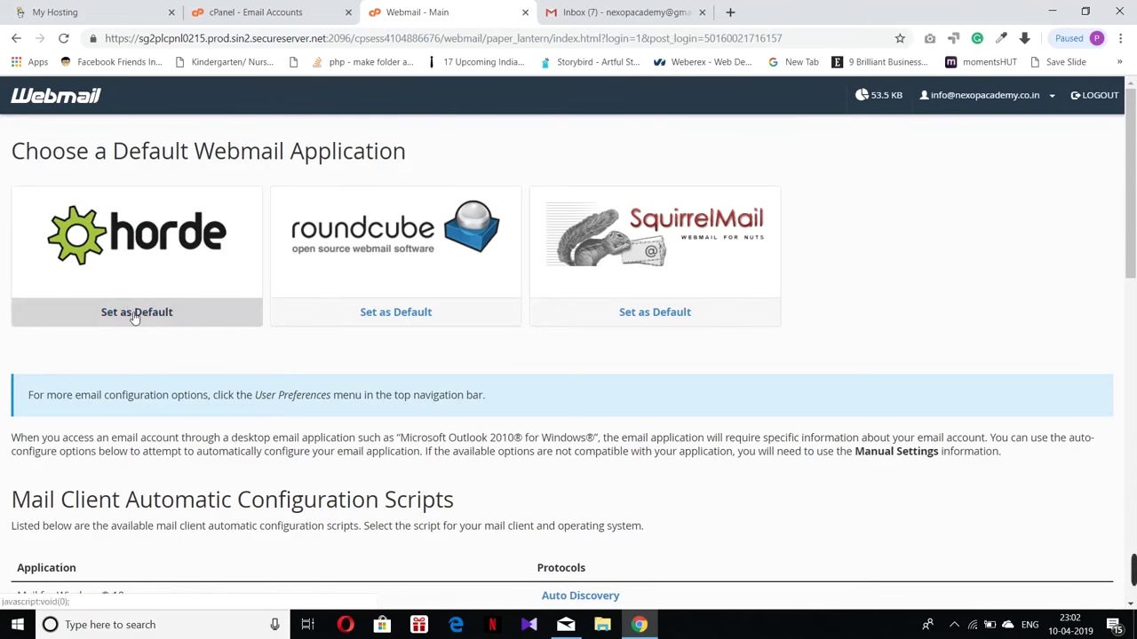
click(135, 316)
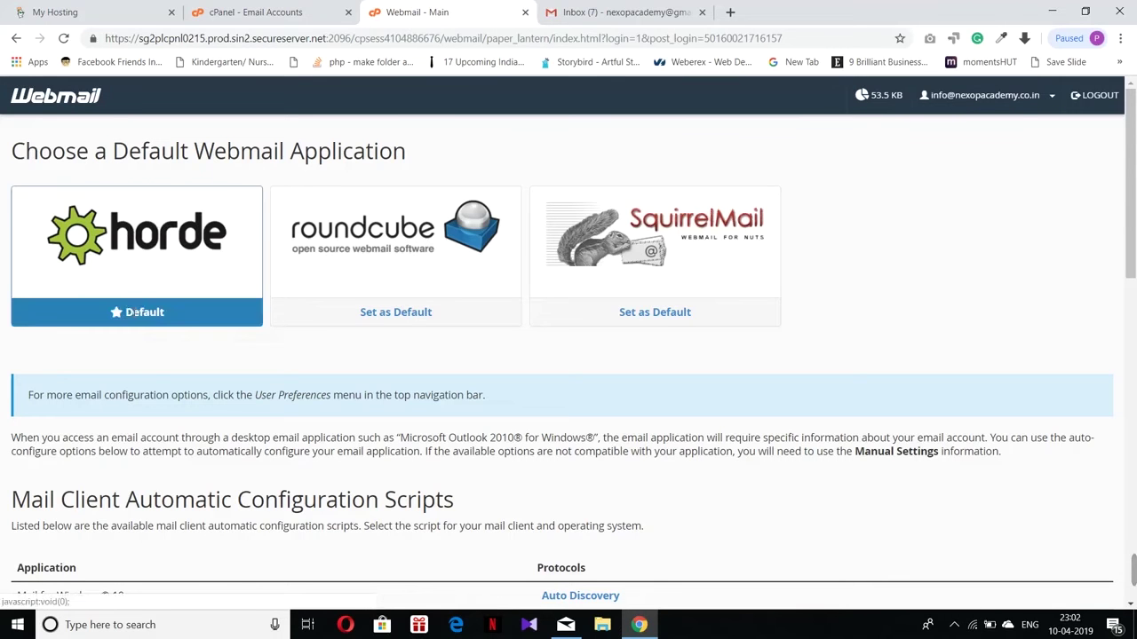
click(126, 246)
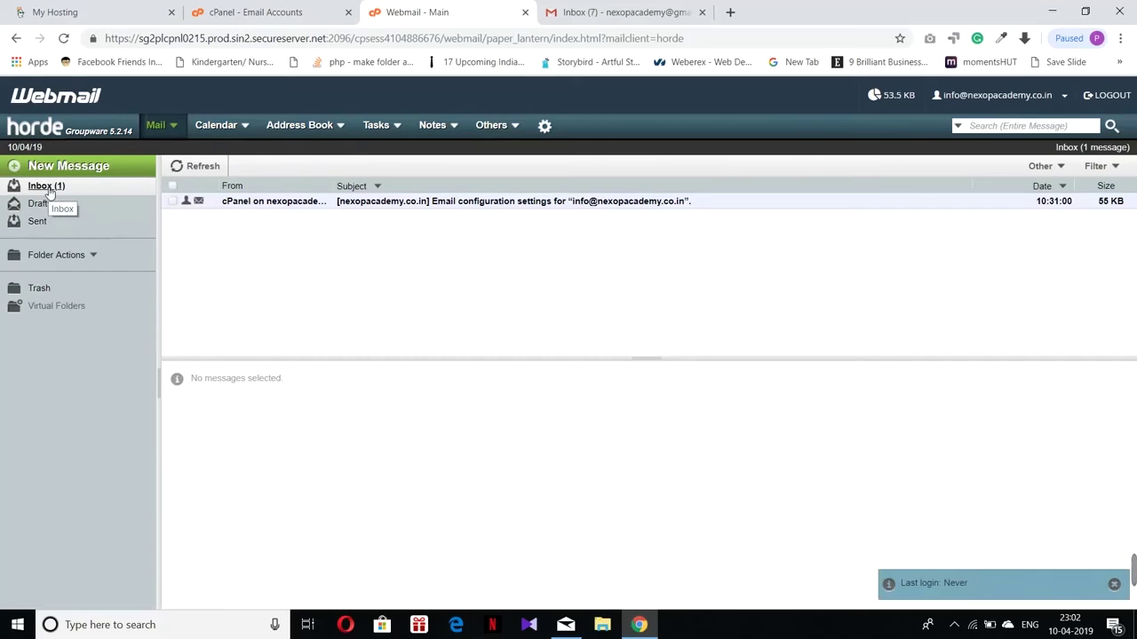
Step: Read cPanel's email configuration message in the inbox, then start a new message
click(241, 204)
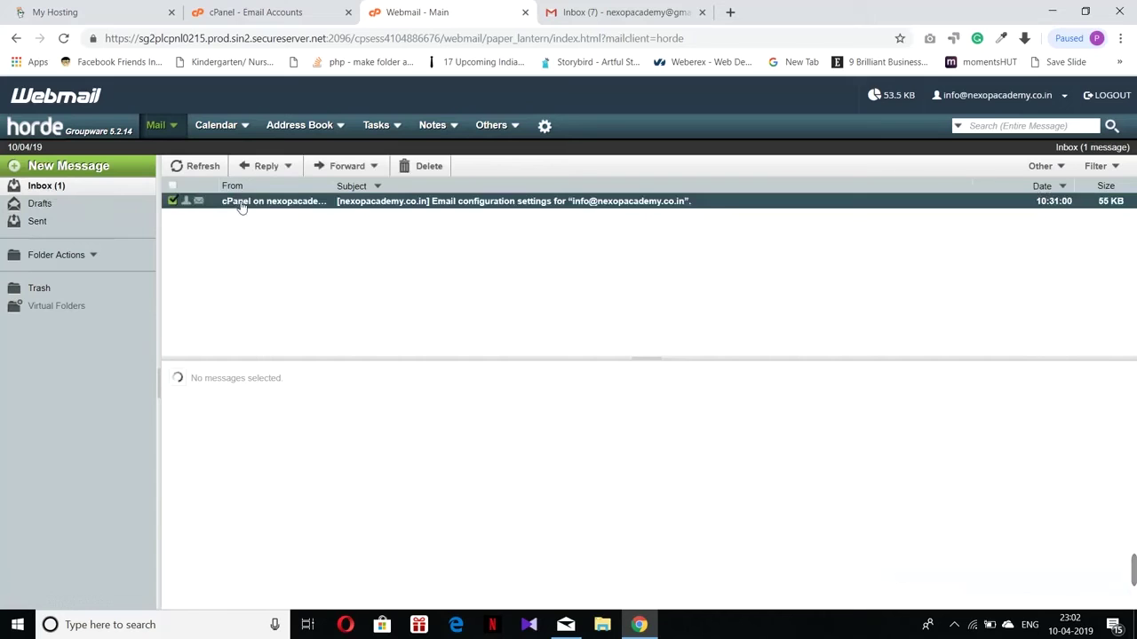
scroll(293, 395, down, 2)
scroll(296, 398, up, 1)
scroll(296, 398, down, 2)
scroll(296, 397, up, 2)
scroll(296, 397, down, 1)
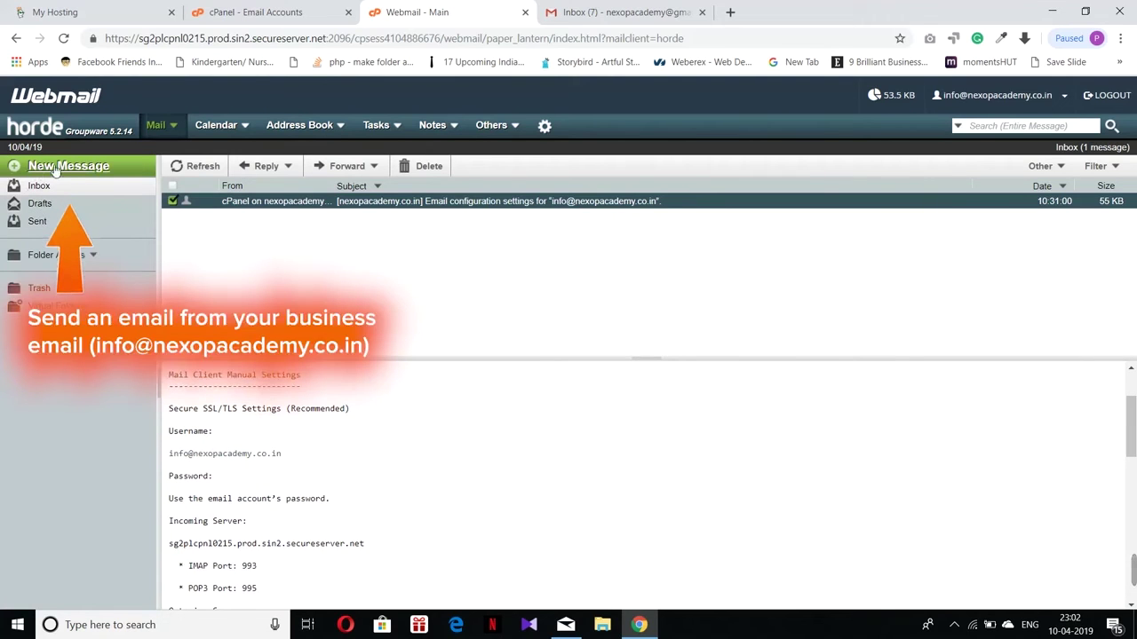
click(69, 168)
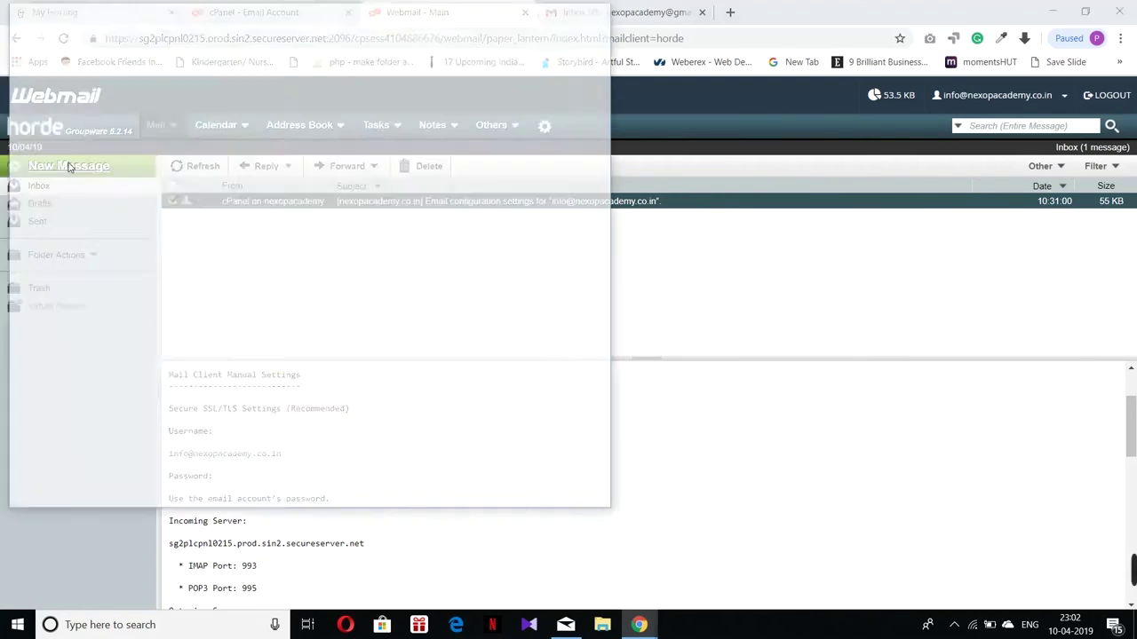
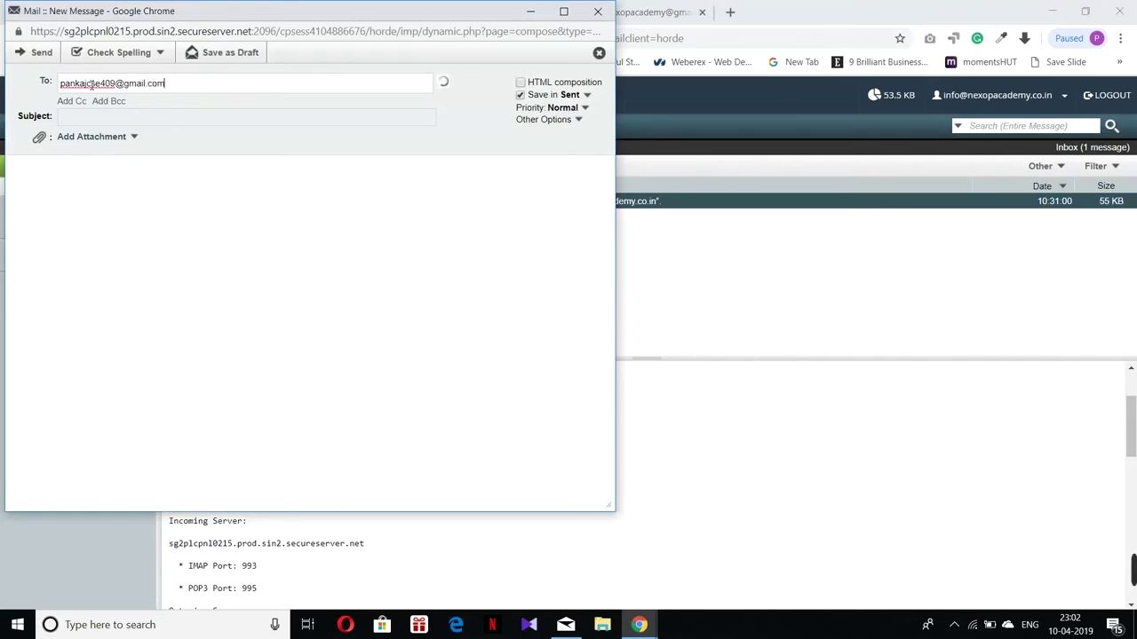
Step: Send an email with subject 'Test' and body 'Hi' to the personal Gmail address
click(68, 121)
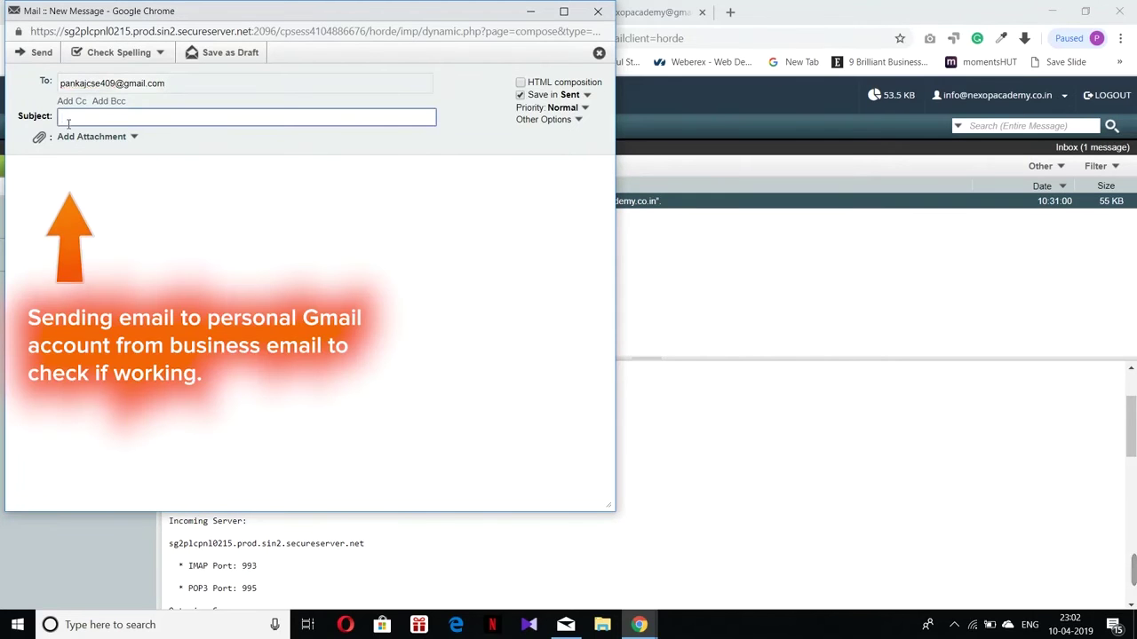
text(Test)
click(41, 173)
text(Hi)
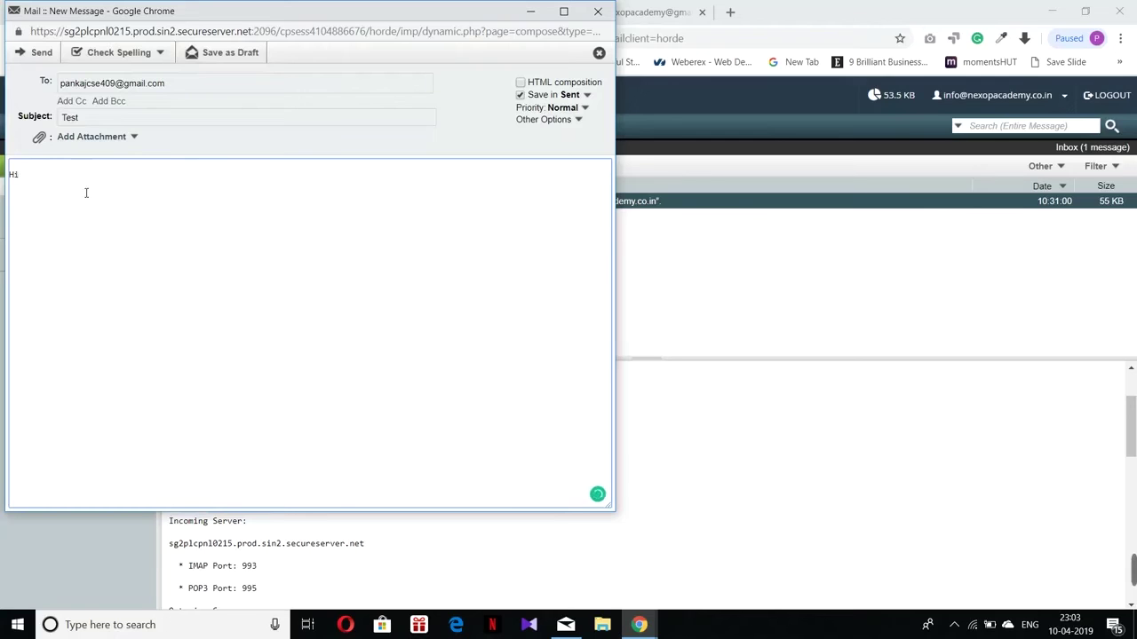
click(34, 55)
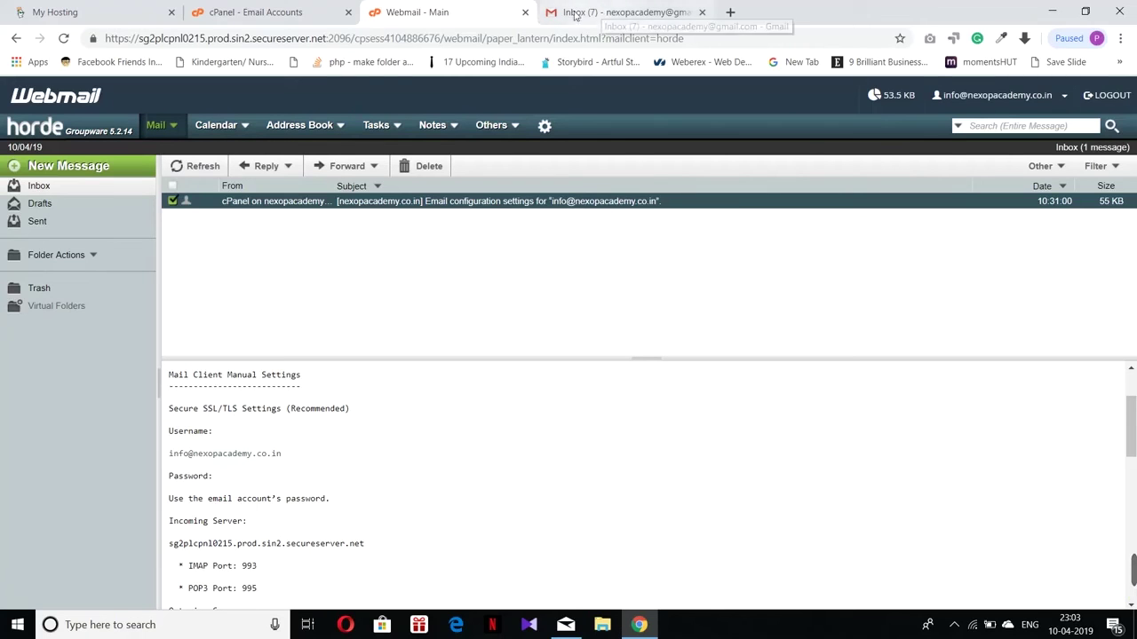
Step: Close the Horde tab and load nexopacademy.co.in/webmail in a new tab
click(524, 12)
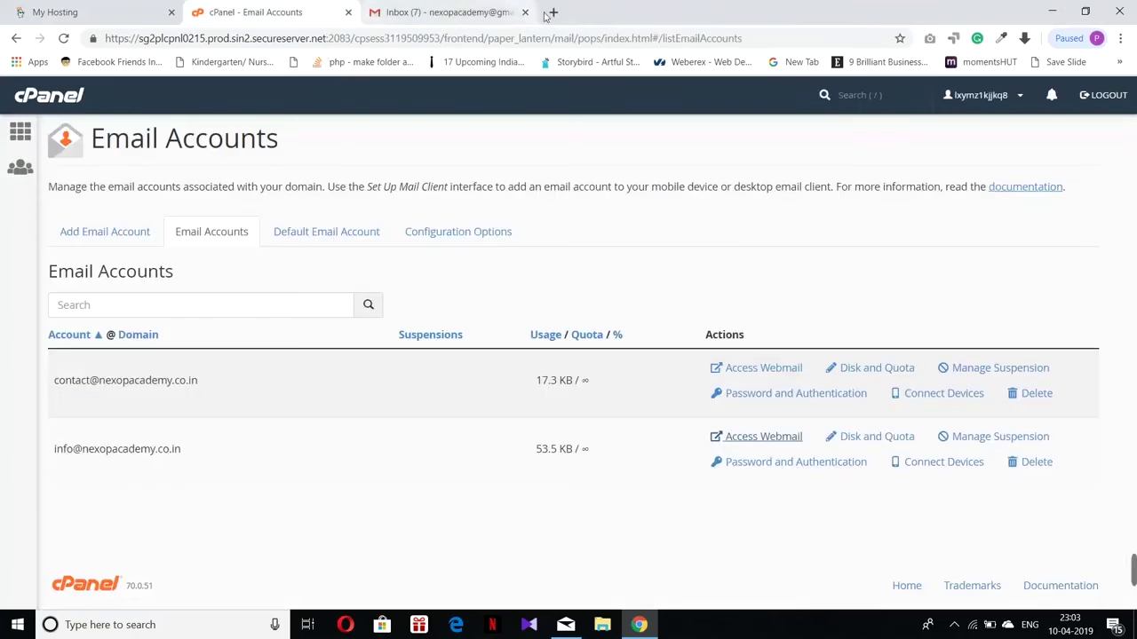
click(552, 13)
text(nexopacademy.com)
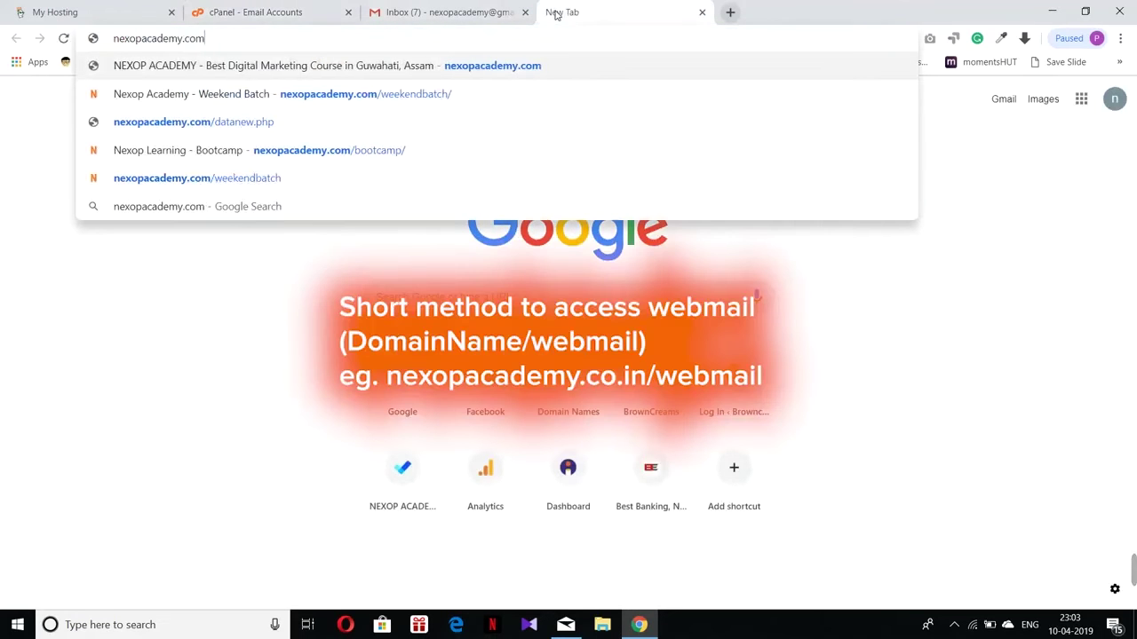
key(BackSpace)
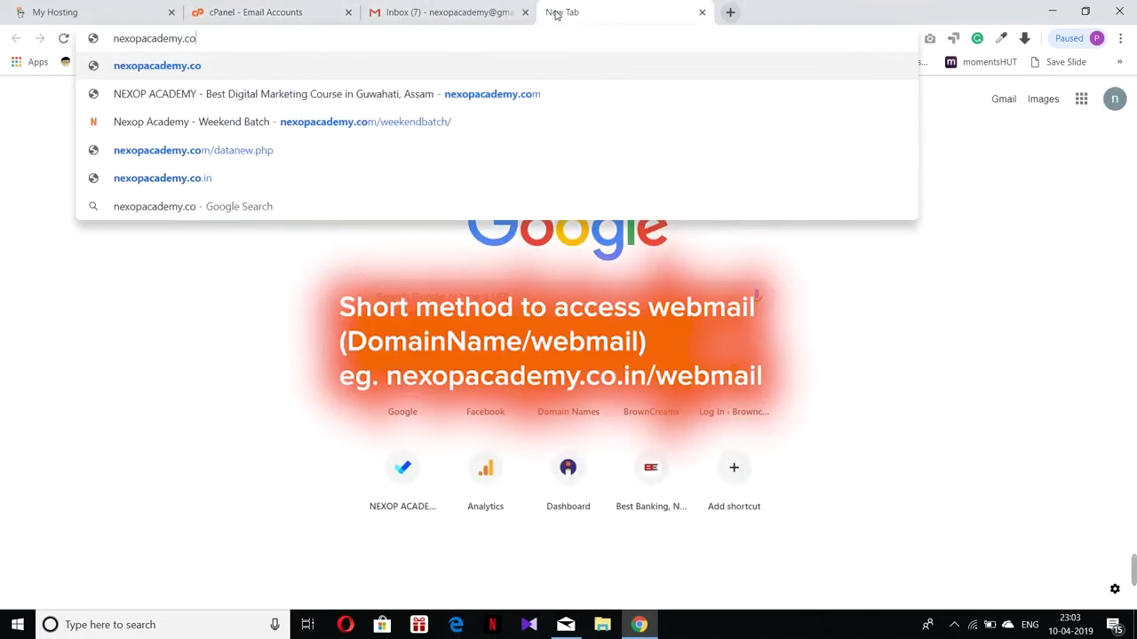
text(.in)
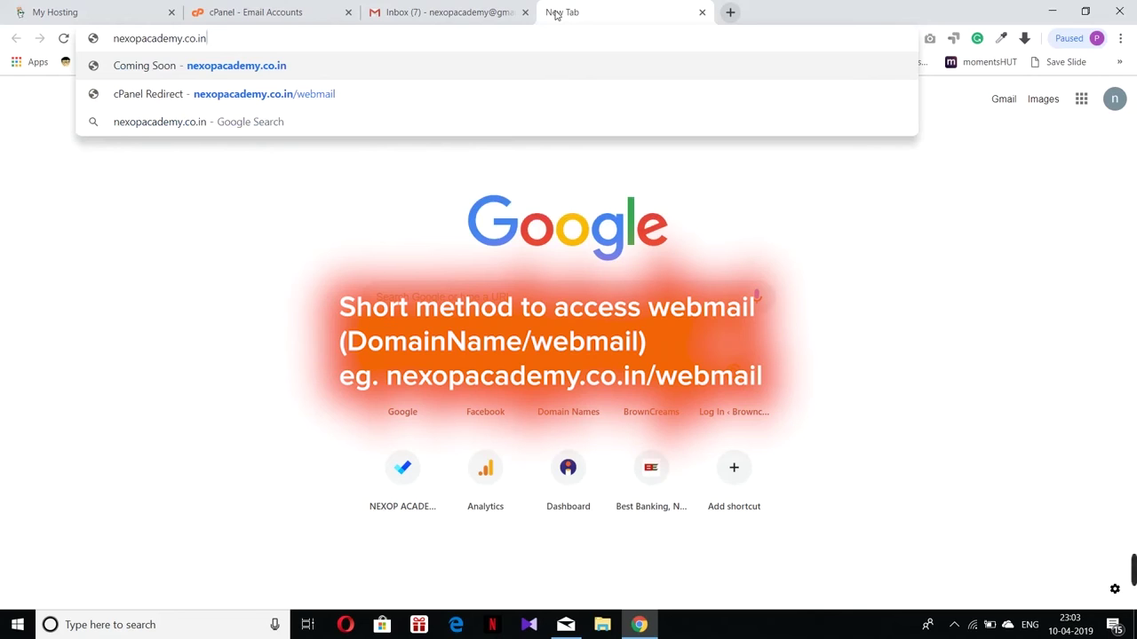
text(/)
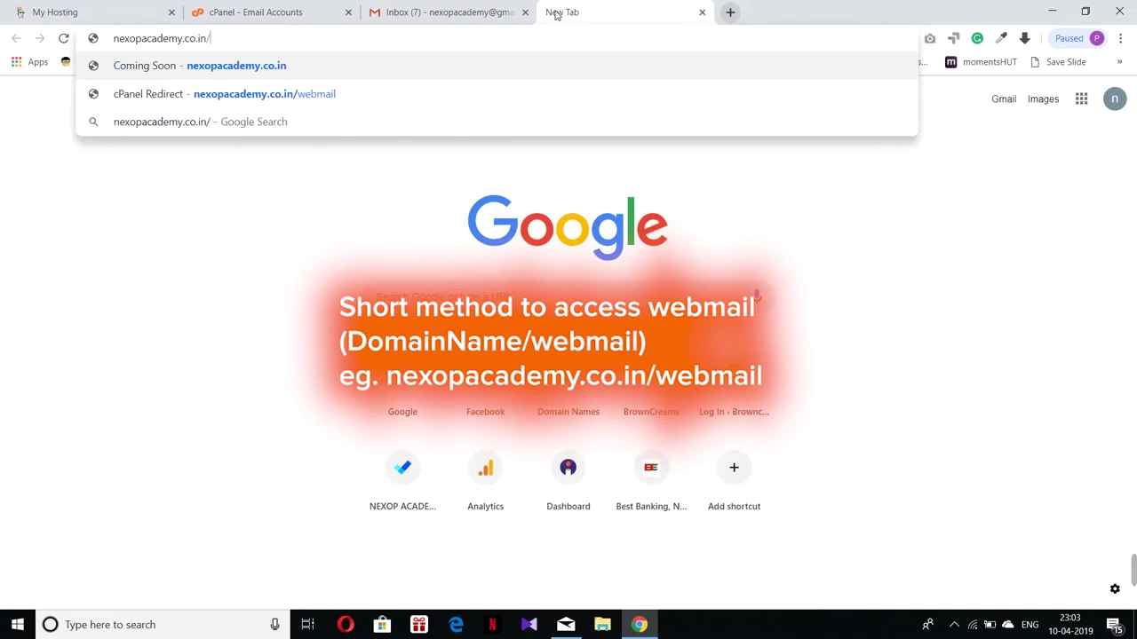
text(webmail)
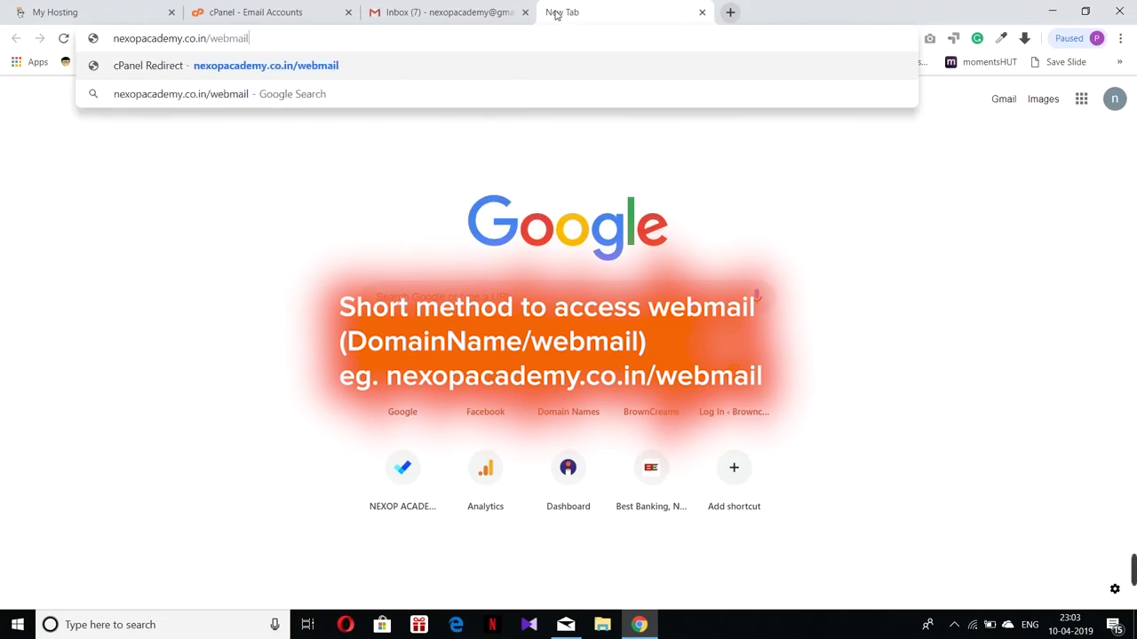
key(Return)
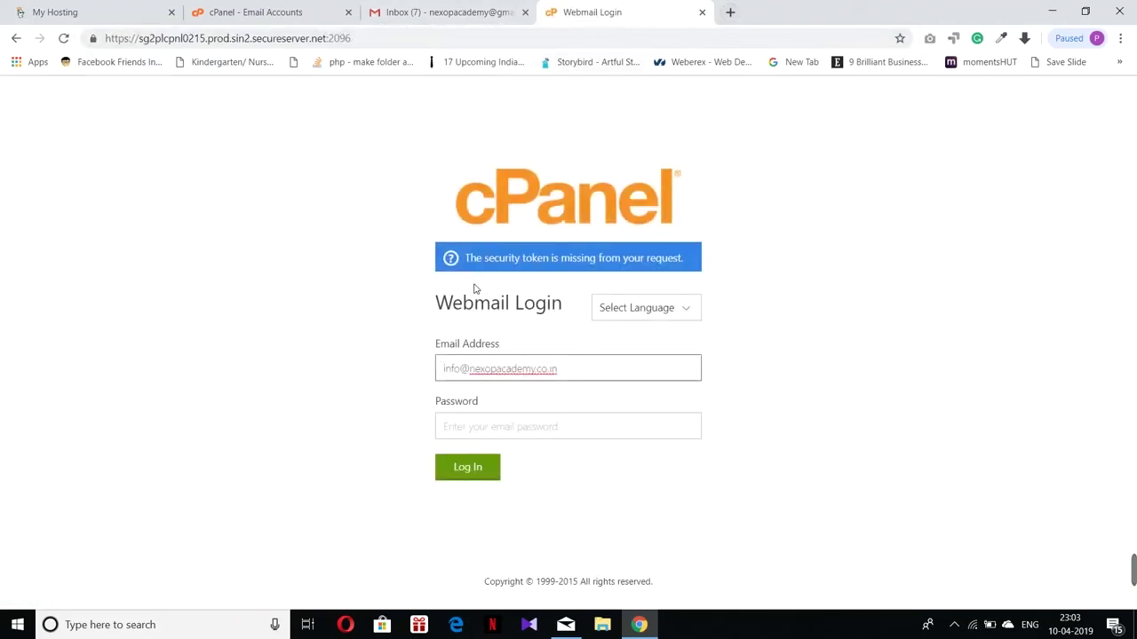
Step: Log in to the business mailbox with its password and let Chrome save it
click(470, 424)
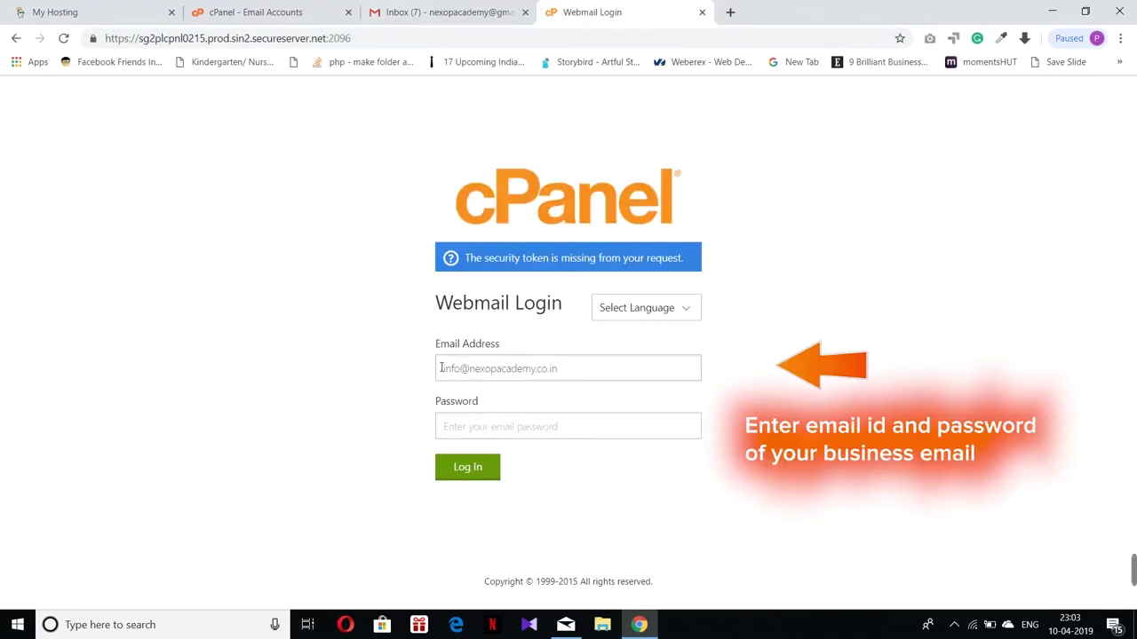
click(482, 430)
text(•••••)
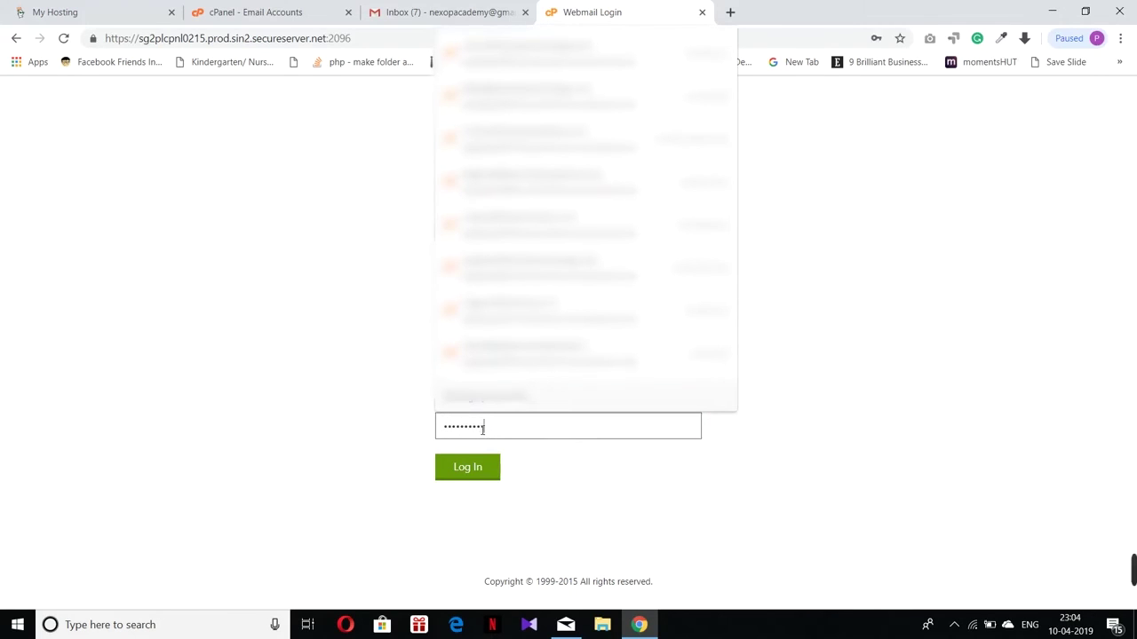
click(464, 468)
click(464, 469)
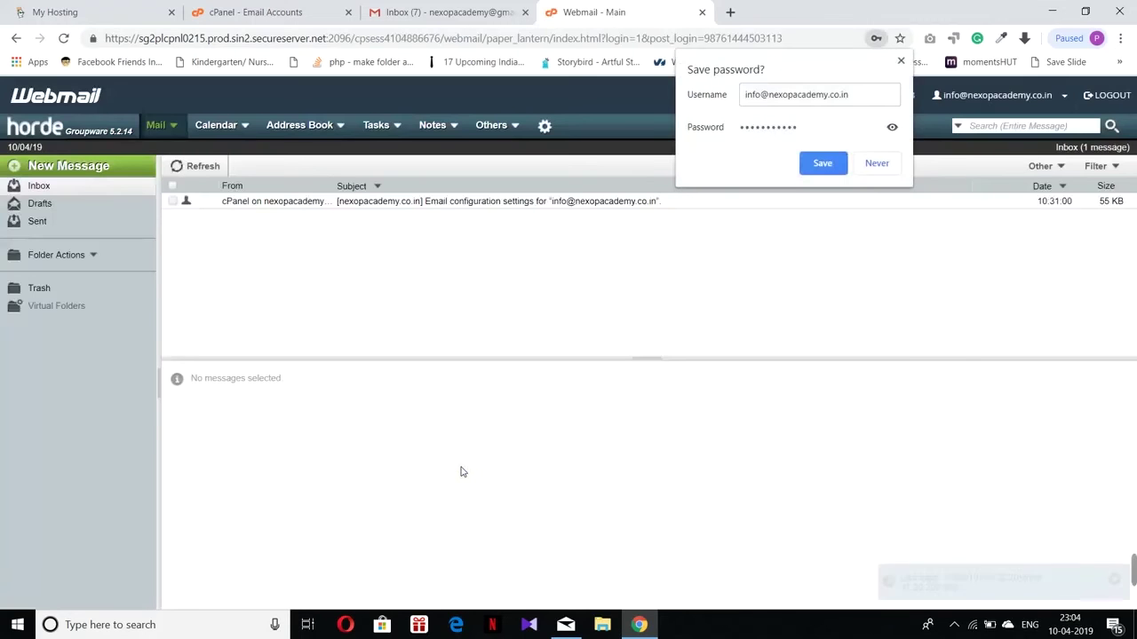
click(822, 163)
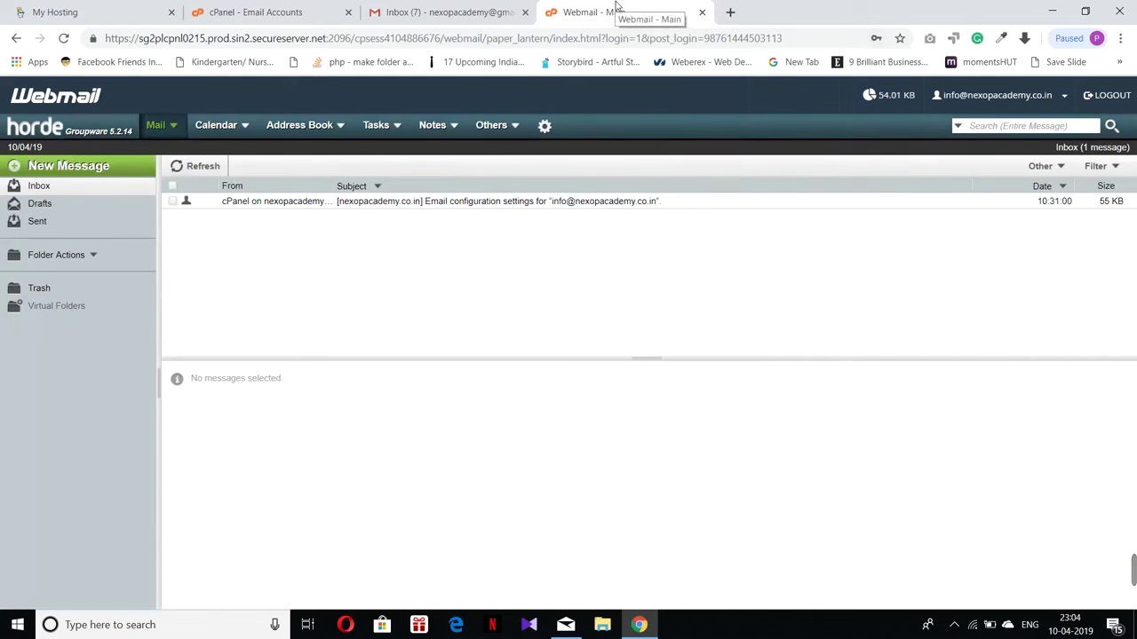
Step: Return to the cPanel home page, close the new-mail notification, and scroll to EMAIL
click(286, 5)
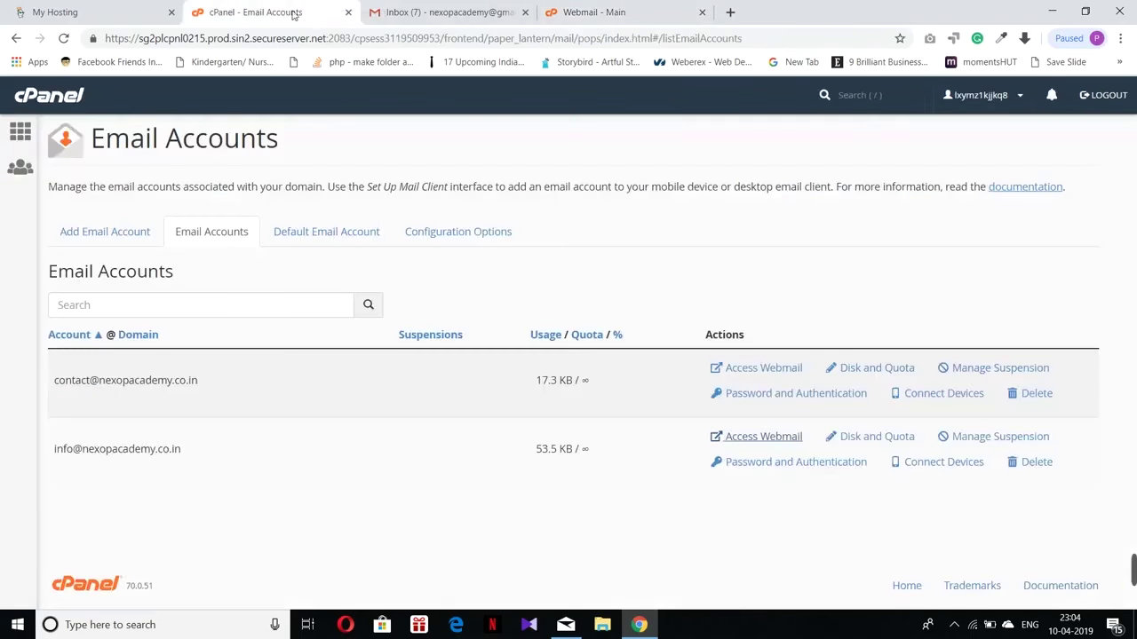
click(19, 133)
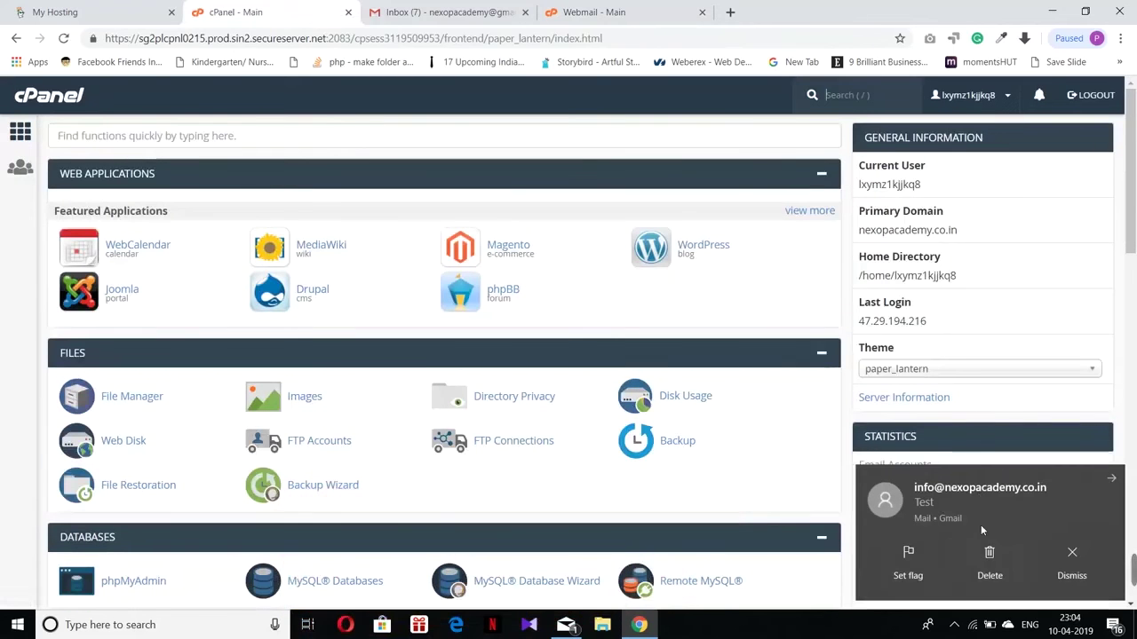
click(1111, 478)
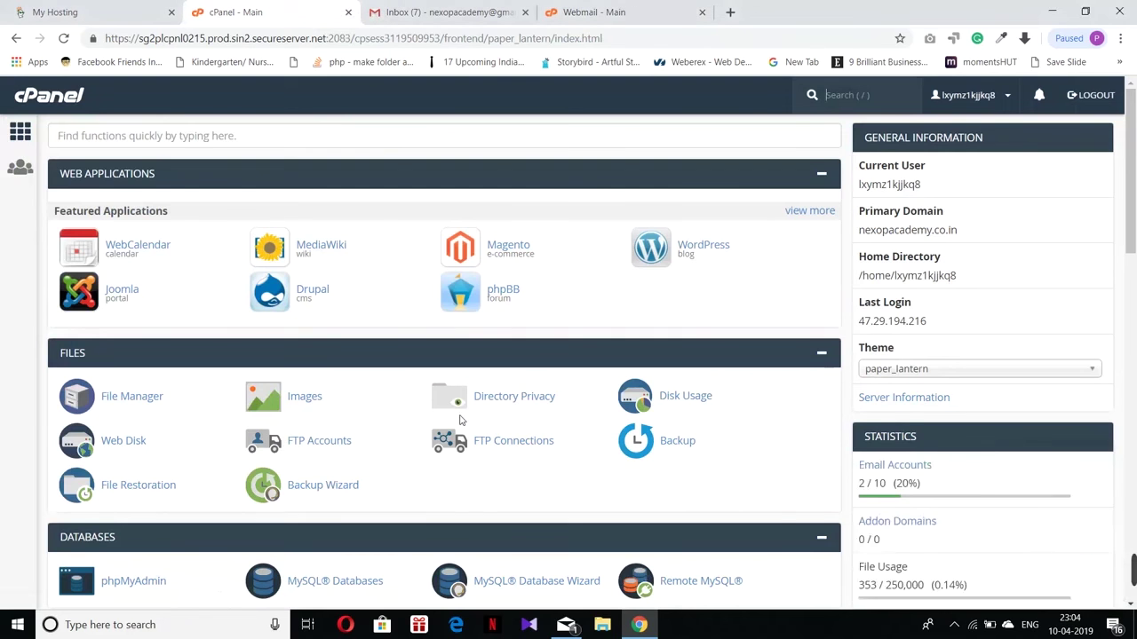
scroll(459, 420, down, 1)
scroll(459, 420, down, 5)
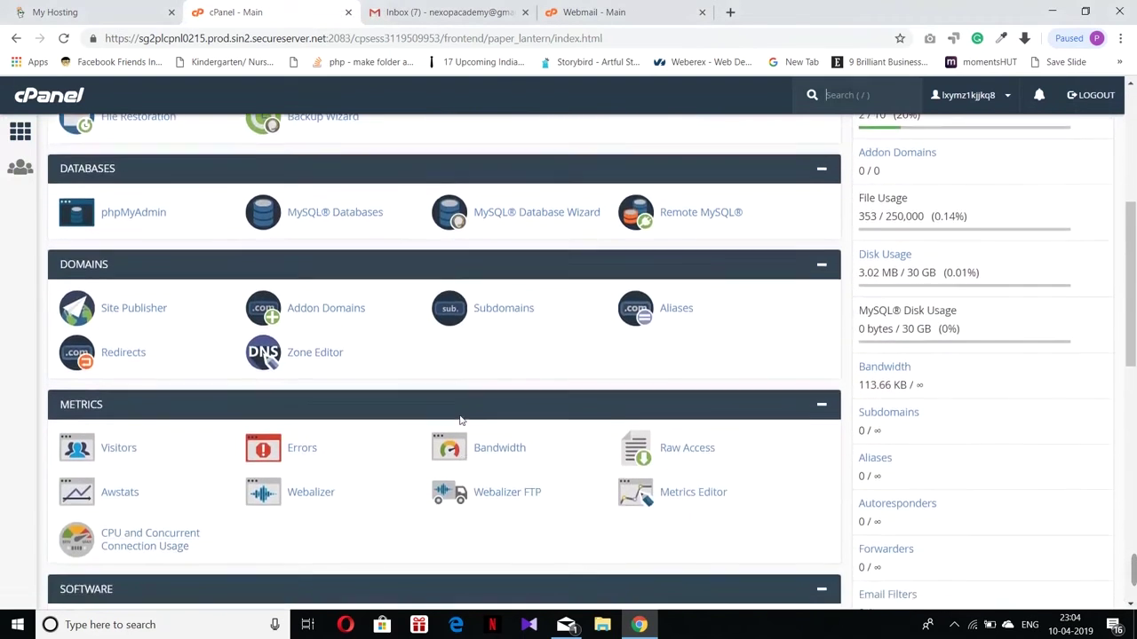
scroll(459, 419, down, 6)
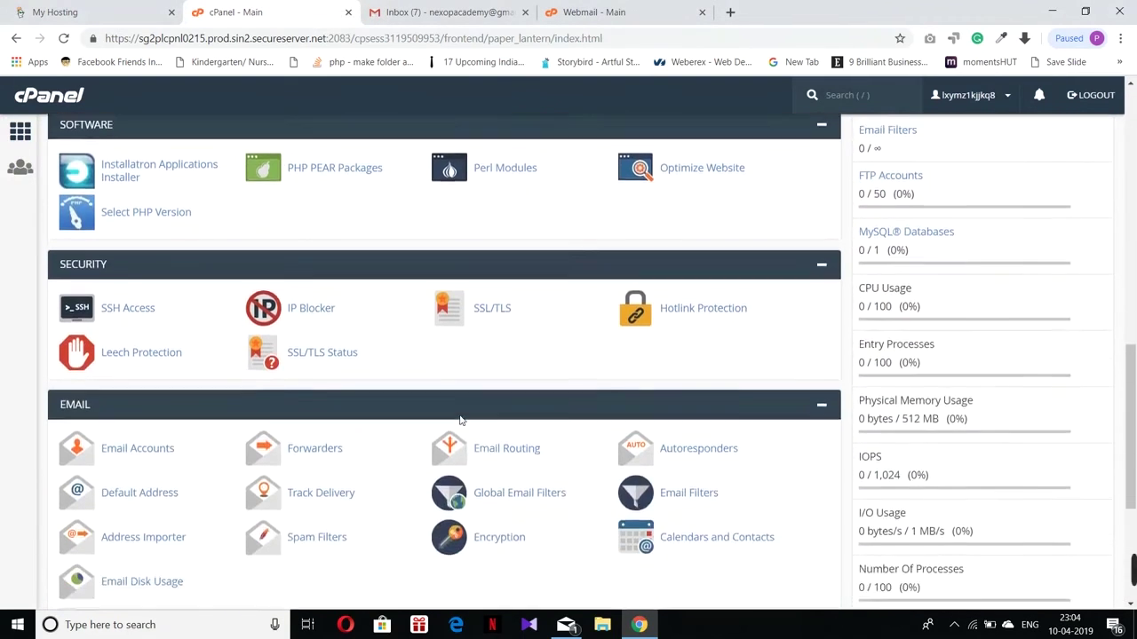
scroll(459, 421, down, 1)
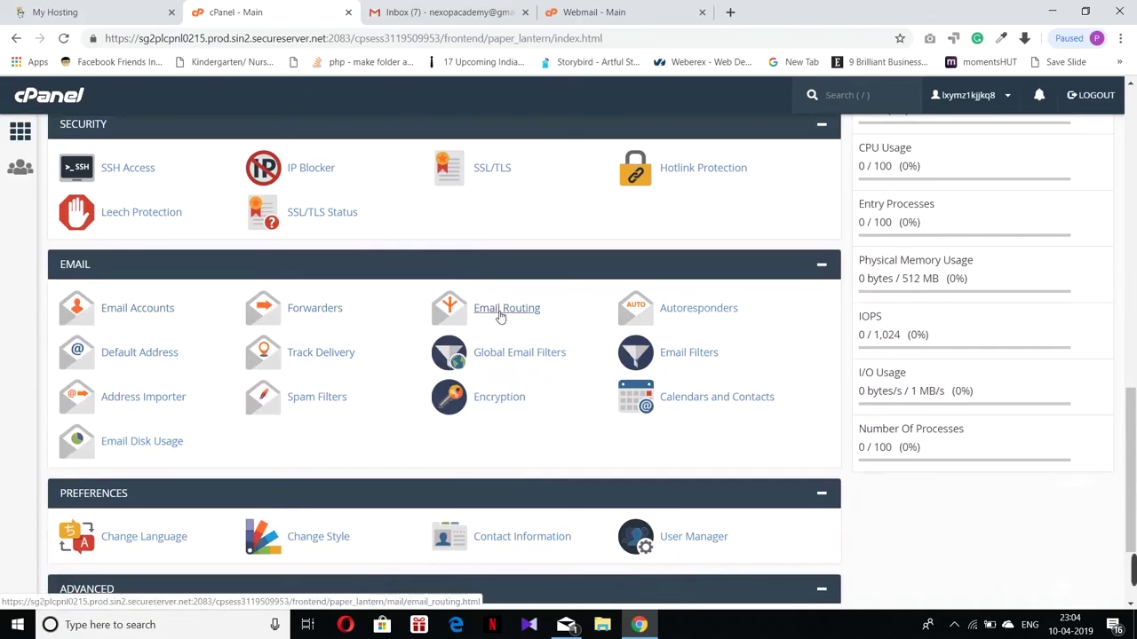
Step: Keep nexopacademy.co.in email routing set to Local Mail Exchanger, then go back to cPanel home
click(500, 310)
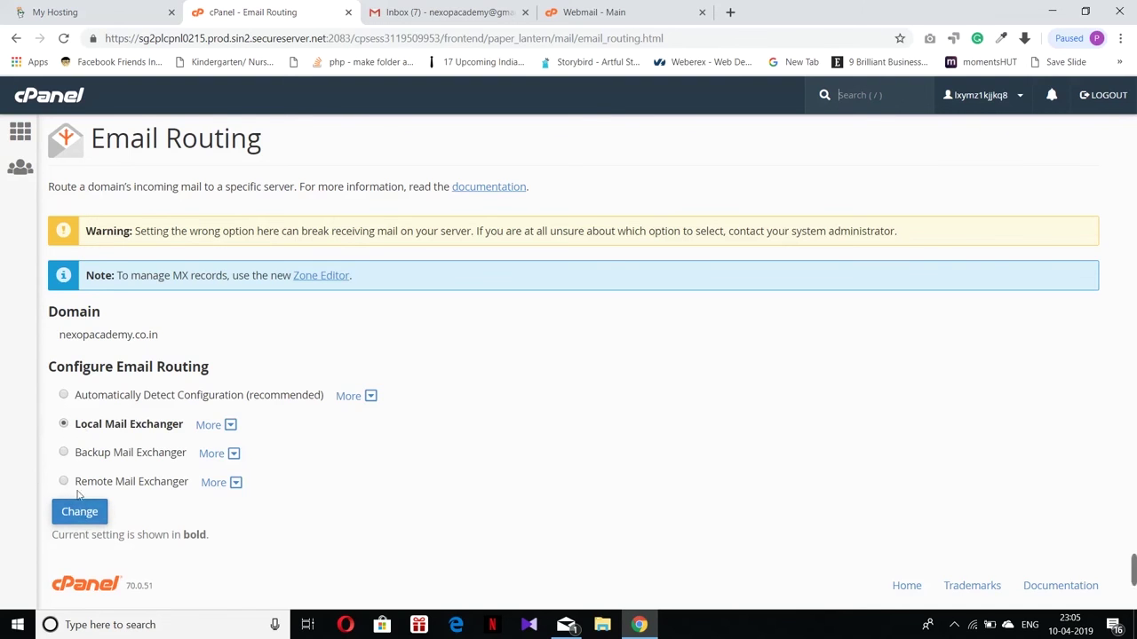
click(83, 515)
click(21, 132)
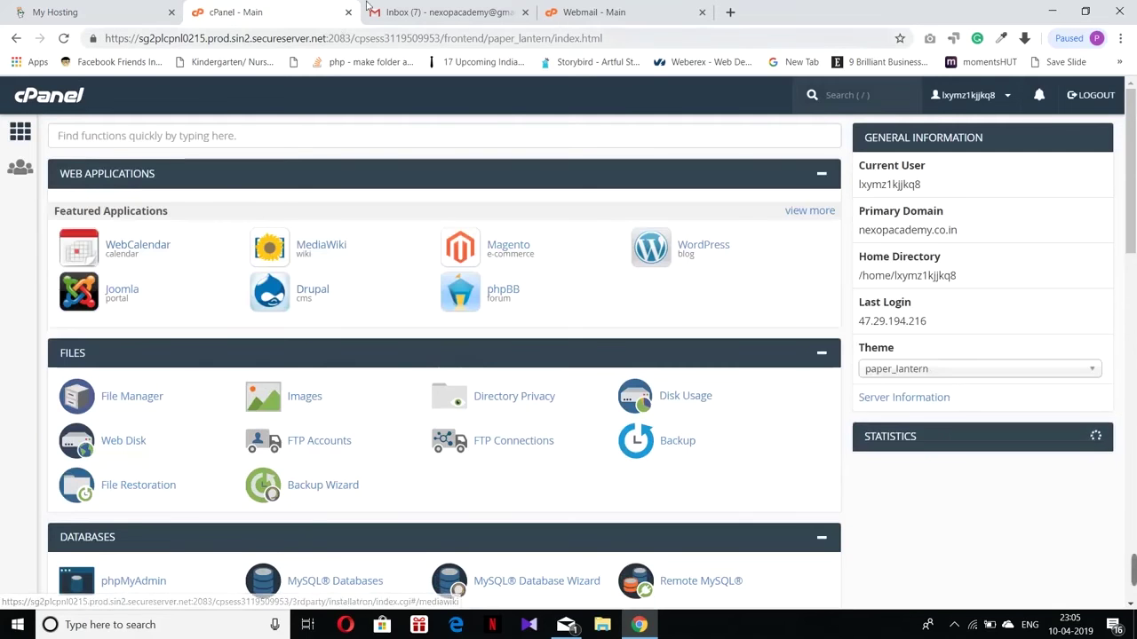
Step: View the sent Test message in Horde's Sent folder and bring up the Windows Mail window
click(584, 11)
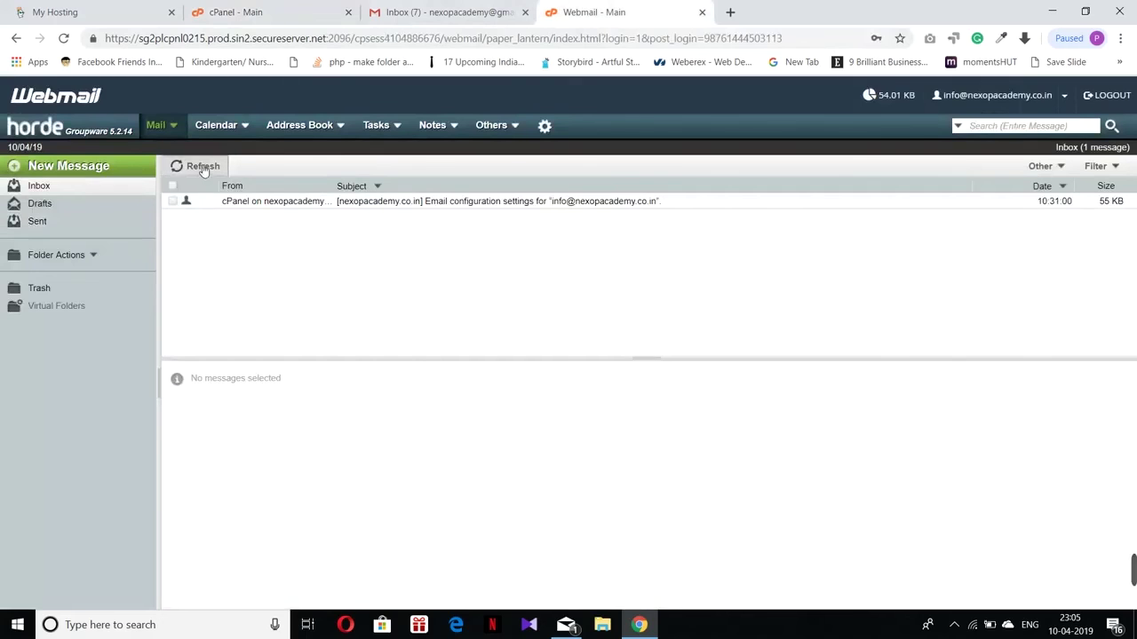
click(35, 228)
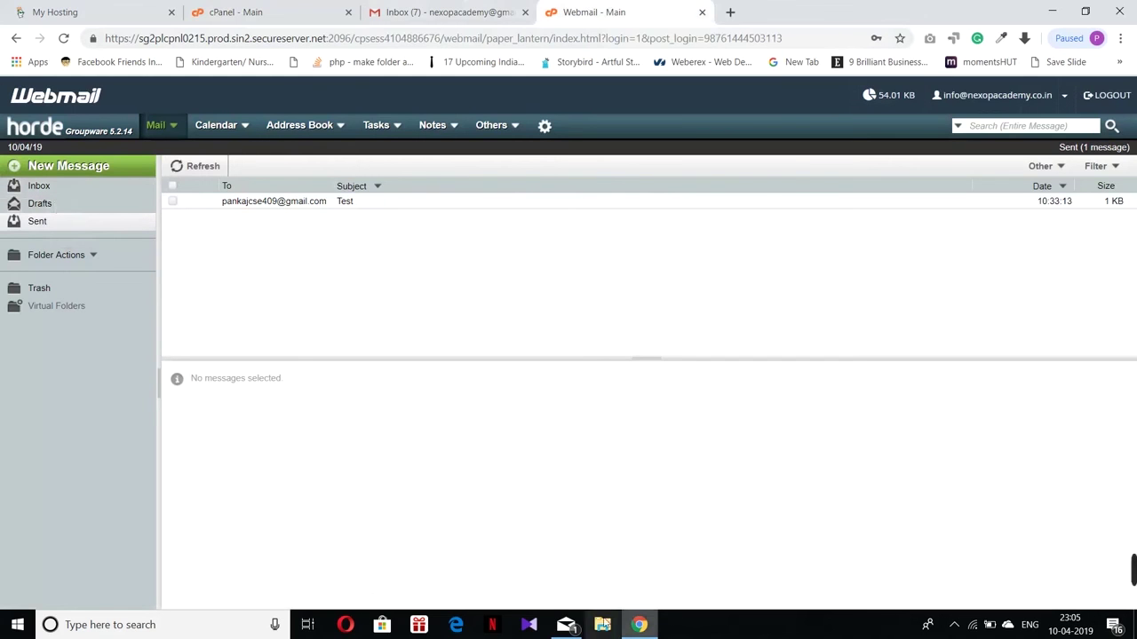
mouse_move(583, 597)
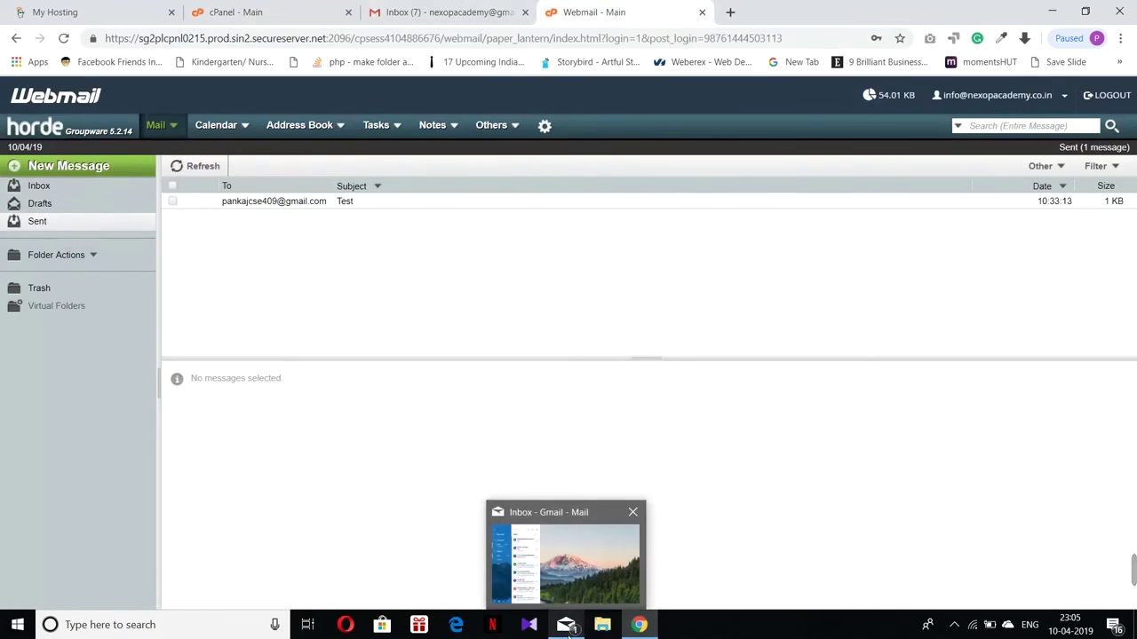
click(568, 632)
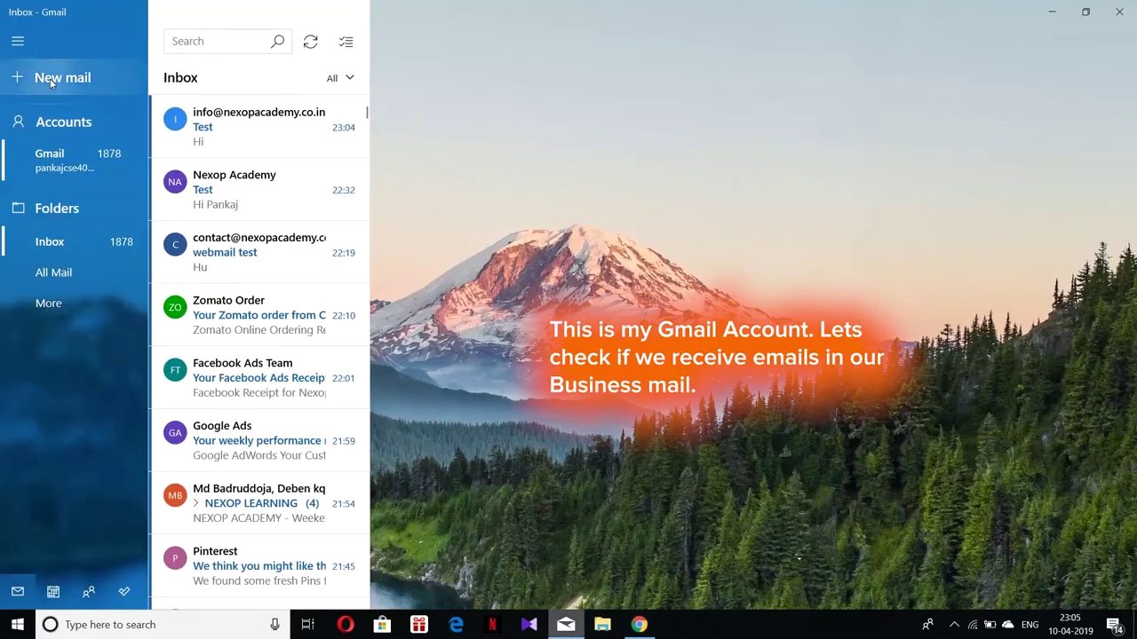
Step: Compose an email to the new business address with subject 'Test' and body 'Hello Nexop Academy'
click(51, 80)
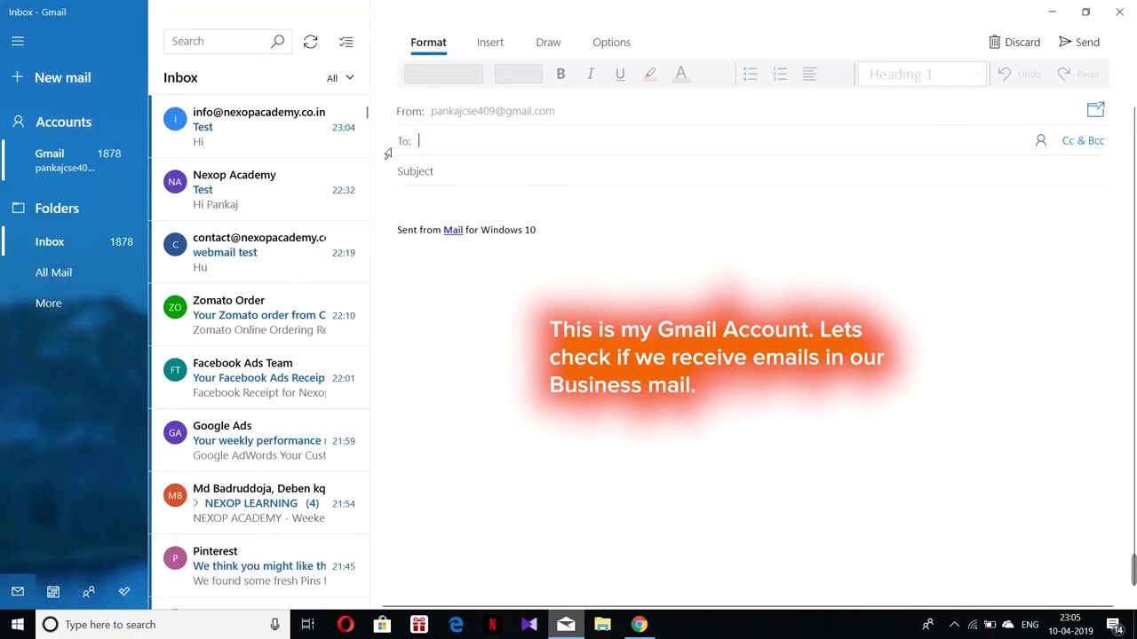
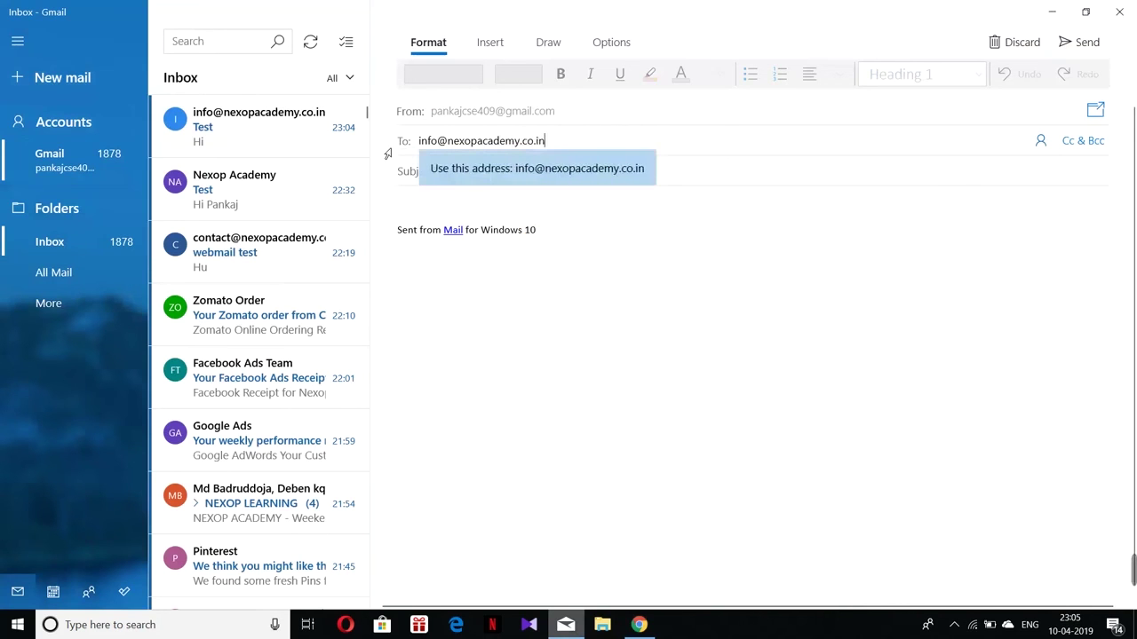
key(Tab)
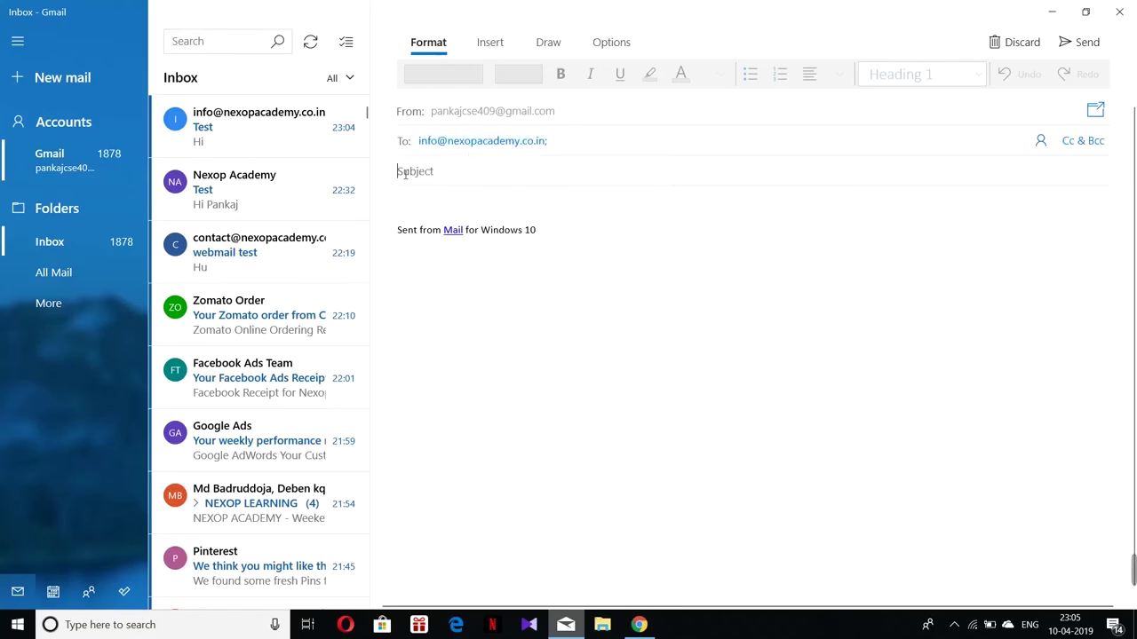
text(Test)
click(410, 200)
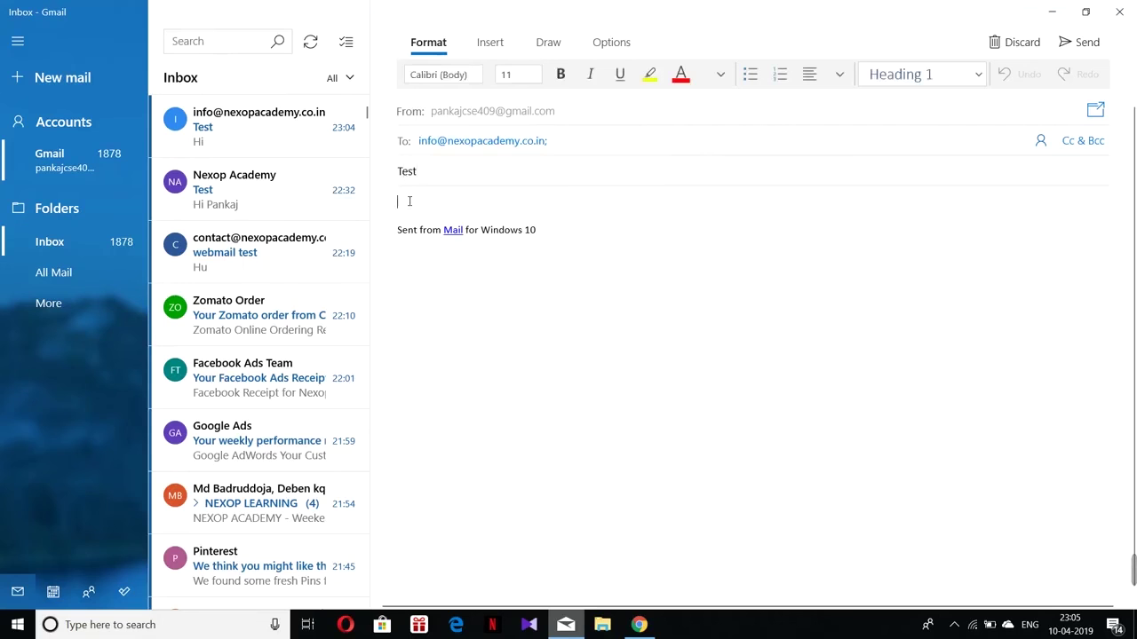
text(Hello Nexop Academy)
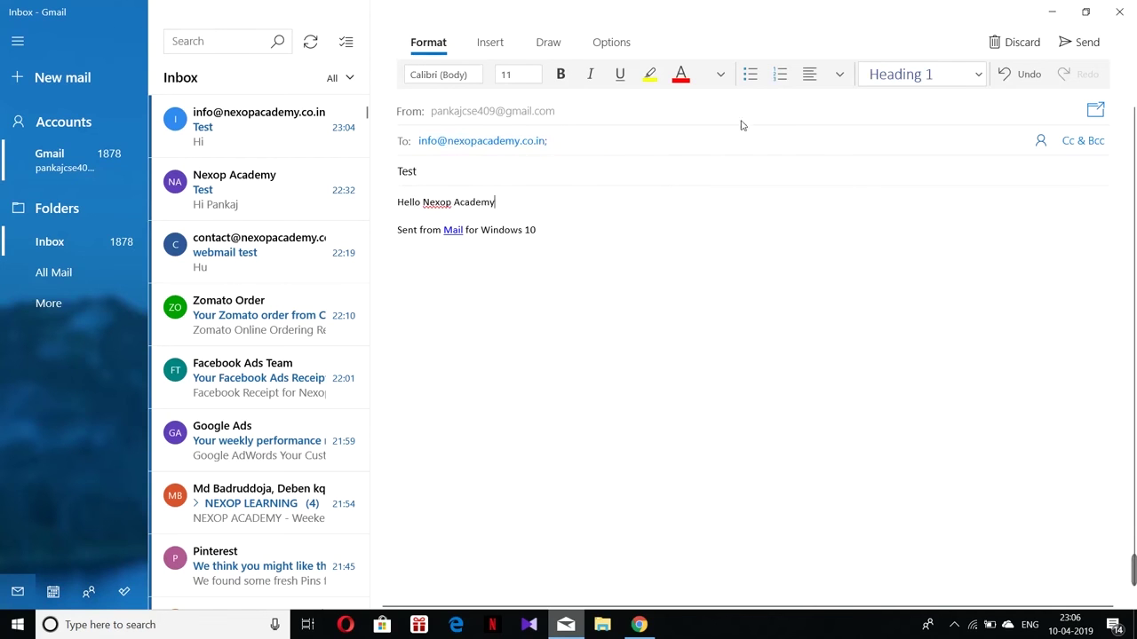
Step: Send the Test email, then refresh the Horde inbox and open the received message
click(1077, 42)
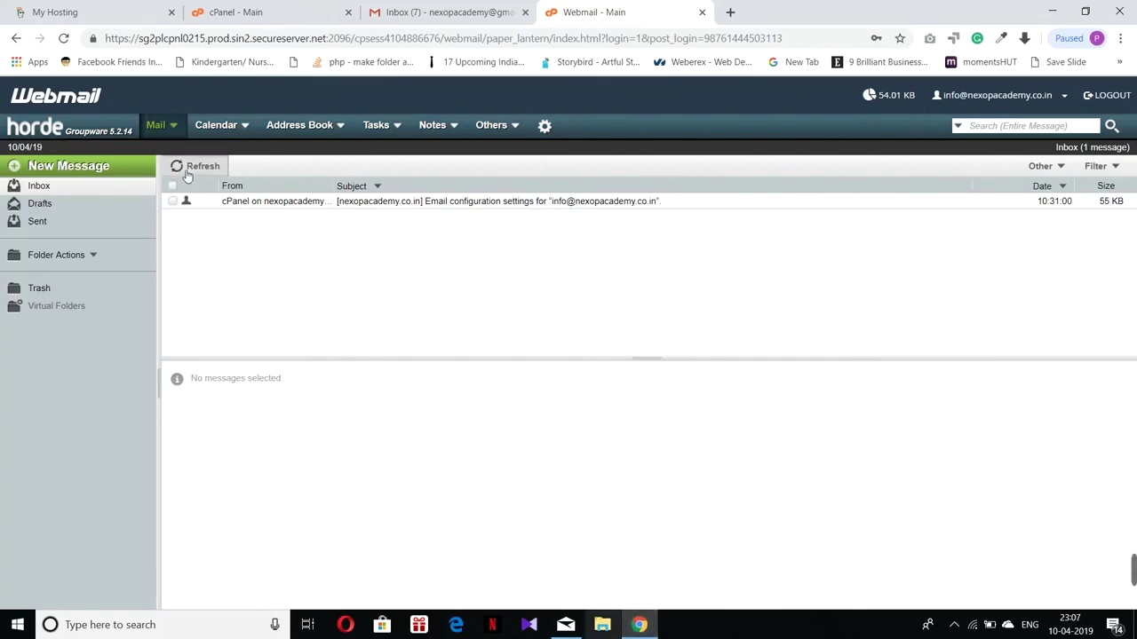
click(187, 174)
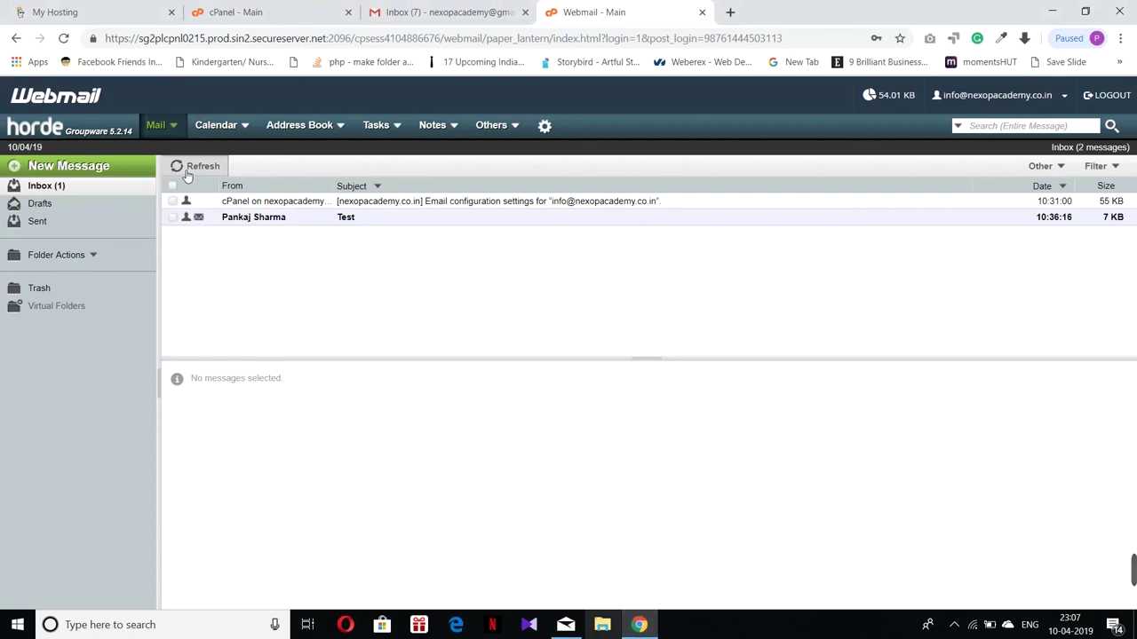
click(254, 222)
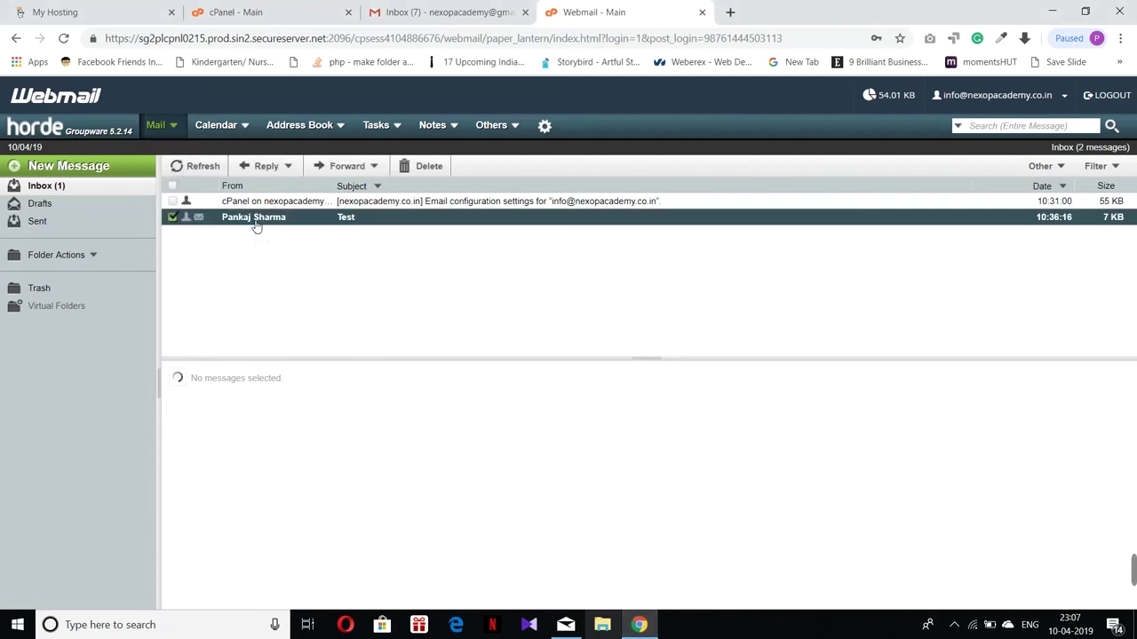